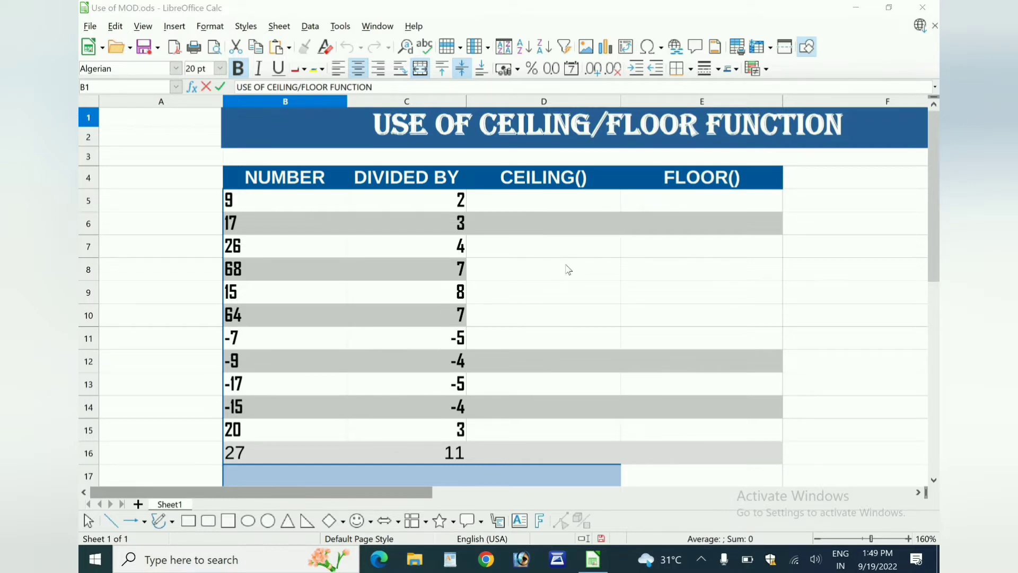
left_click(545, 203)
type("=CE")
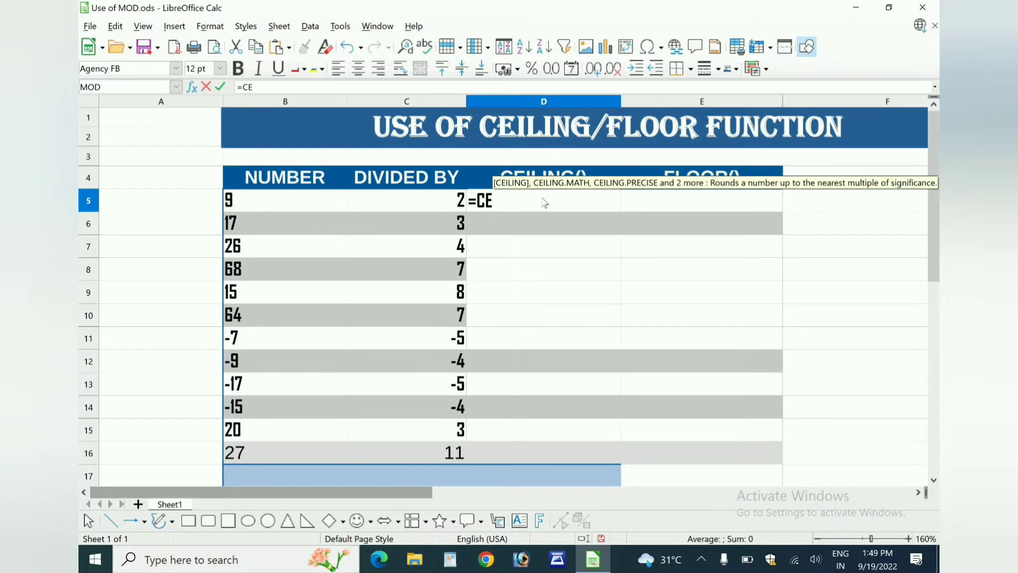
type("IL")
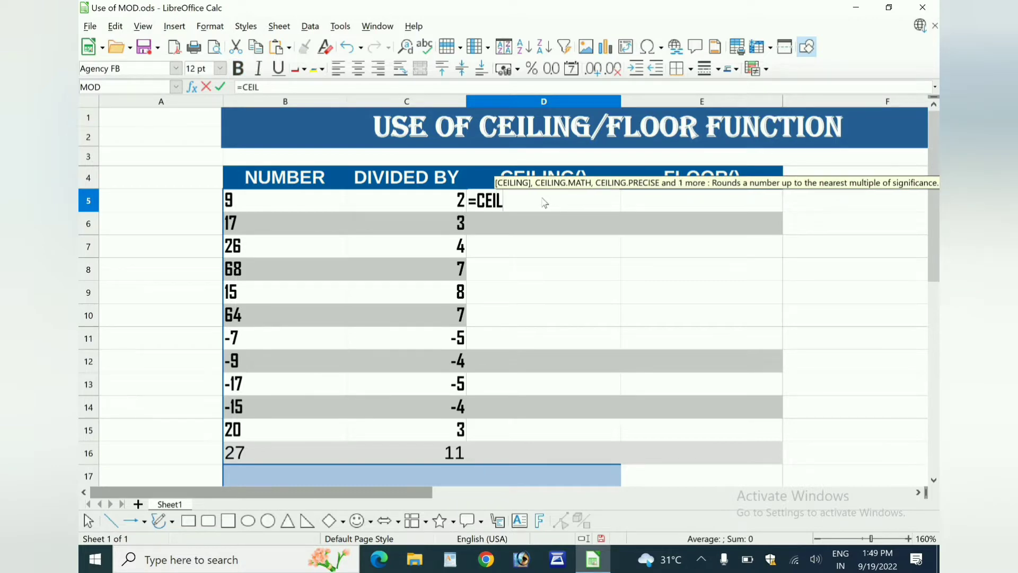
type("ING(")
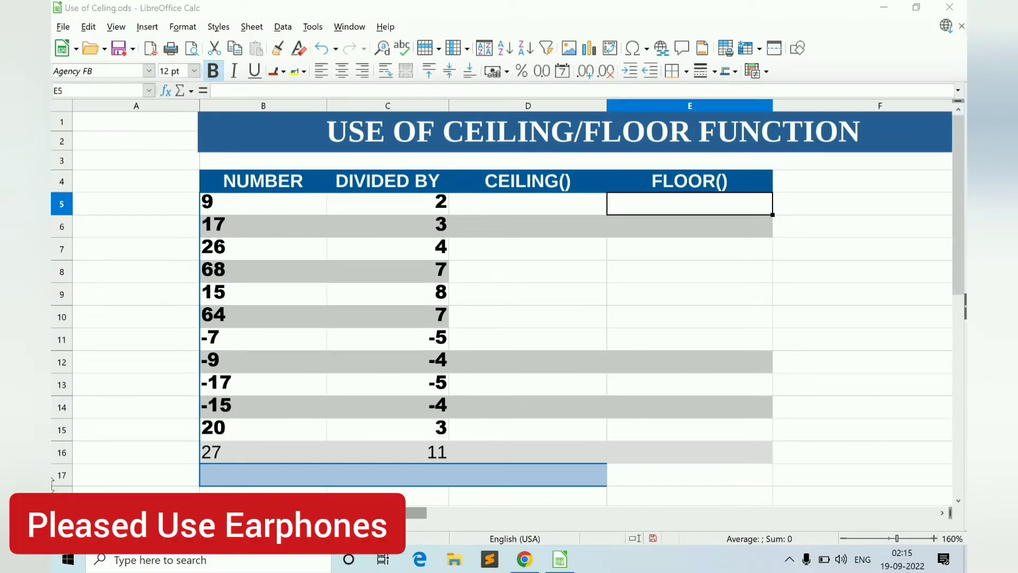
Enter the formula =CEILING(B5,C5) in cell D5 to round the first number up to a multiple of its divisor.
left_click(523, 211)
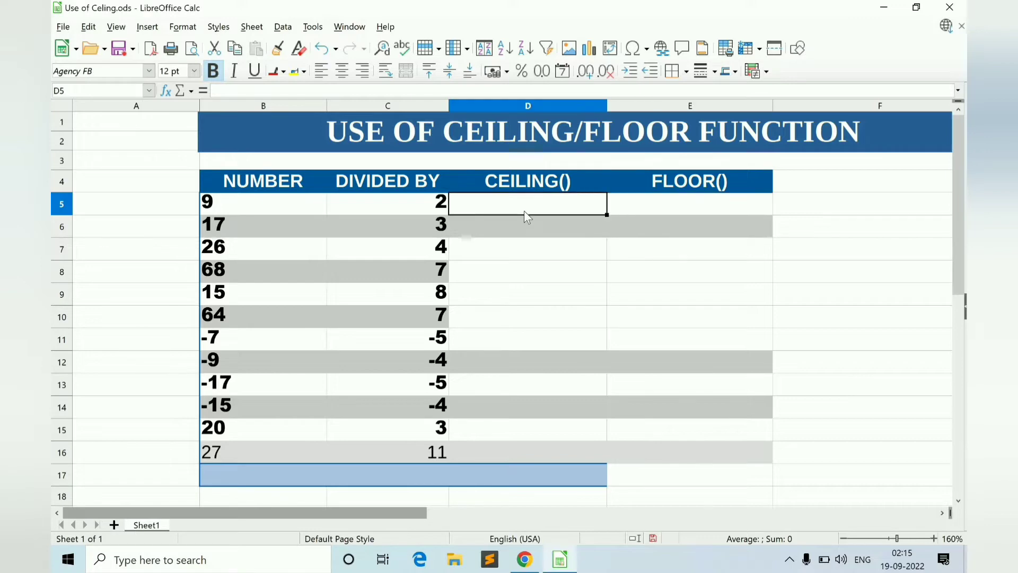
type("=ceiling")
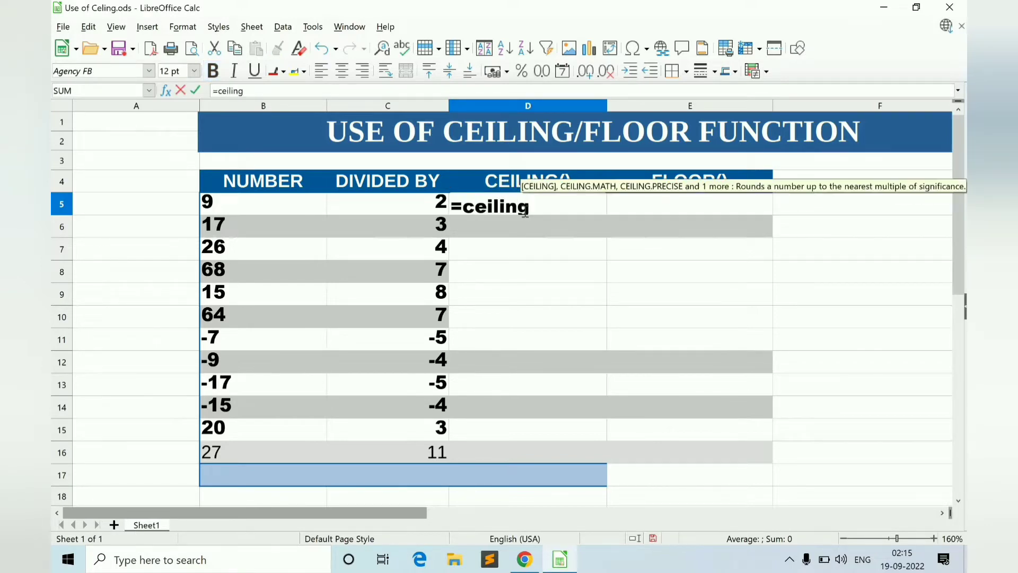
type("(")
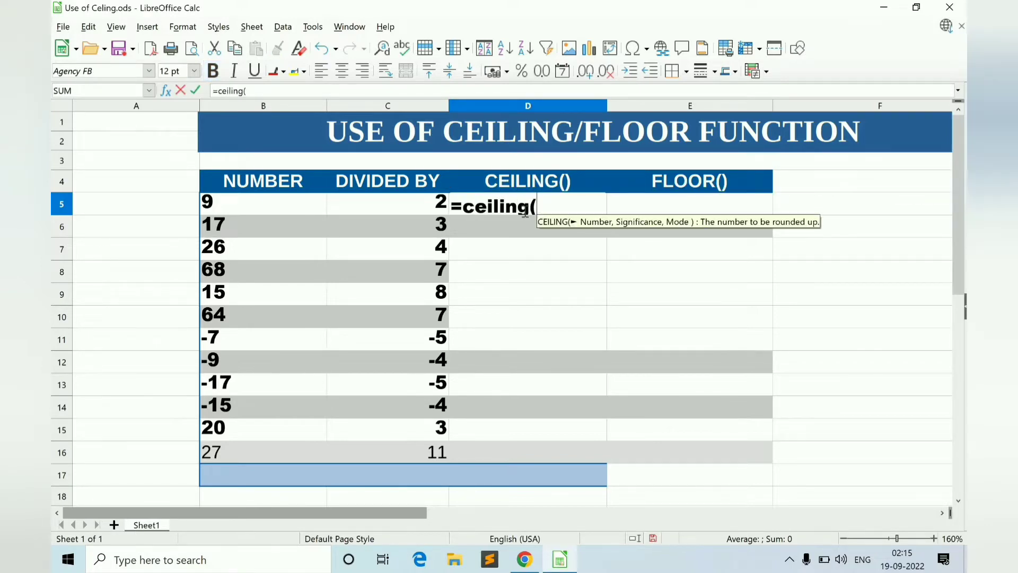
left_click(230, 208)
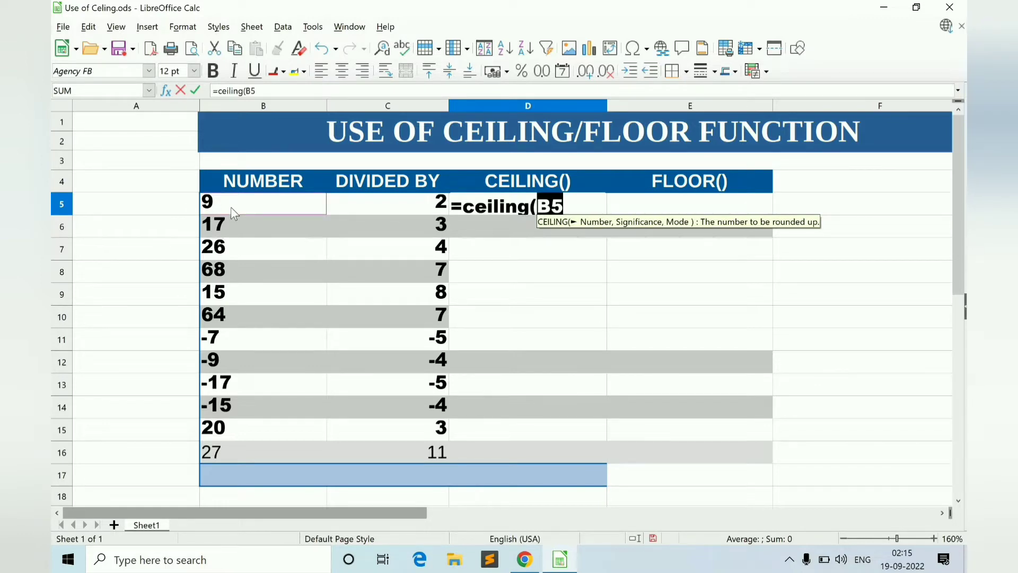
type(",")
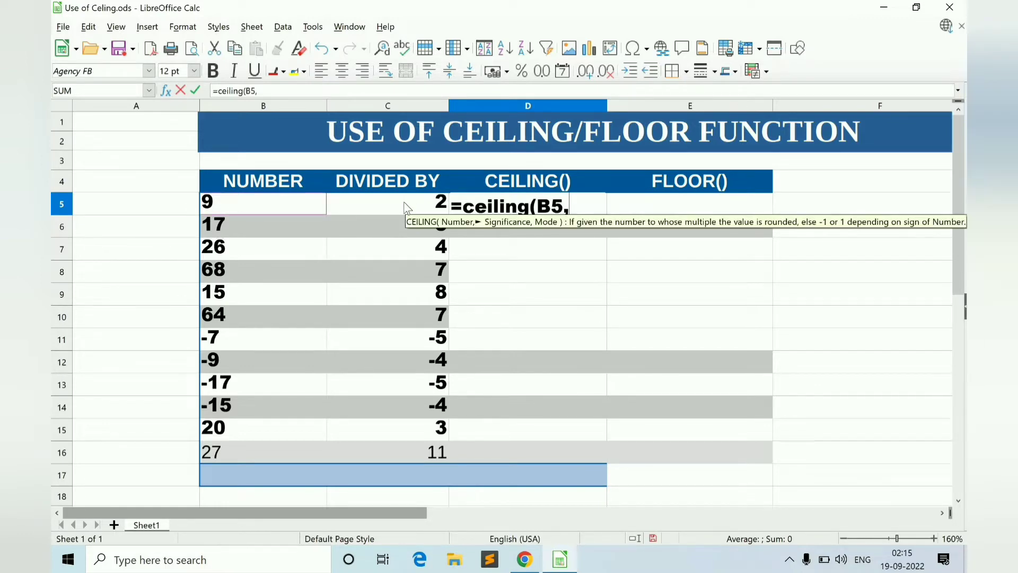
left_click(404, 203)
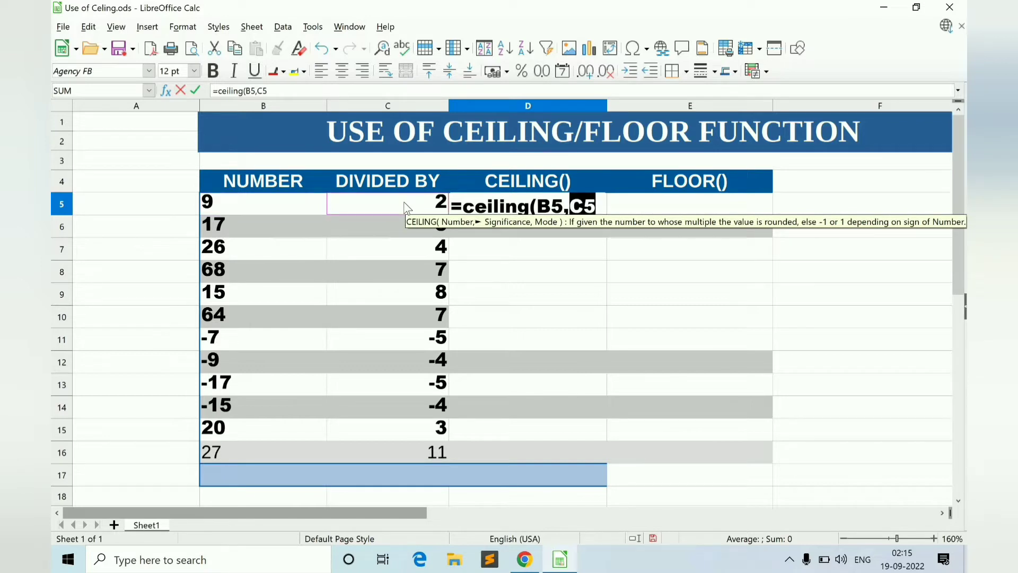
type(")")
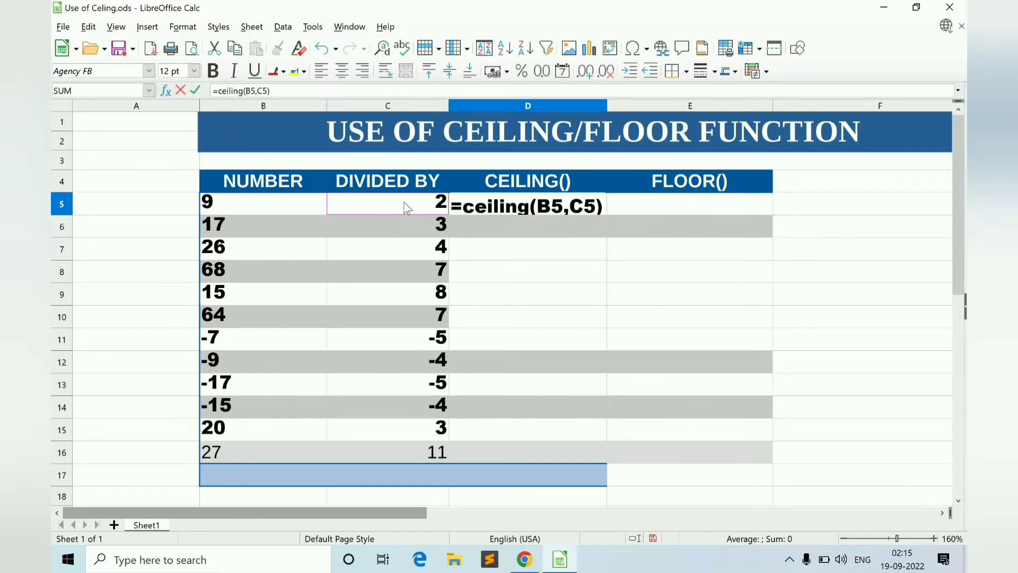
key("Return")
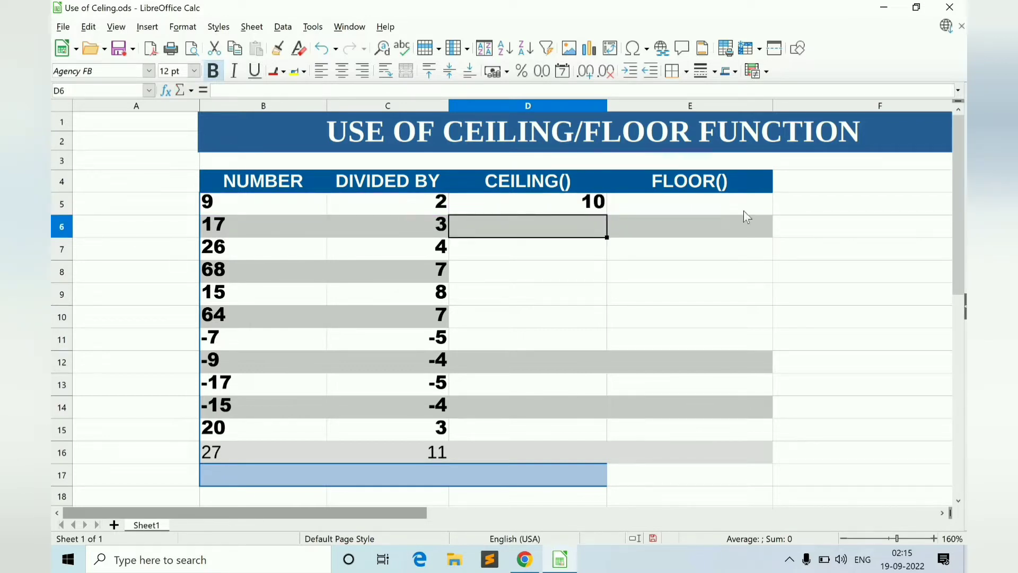
Enter the formula =FLOOR(B5,C5) in cell E5 to round the first number down, and review both row 5 formulas.
left_click(663, 214)
type("=floor")
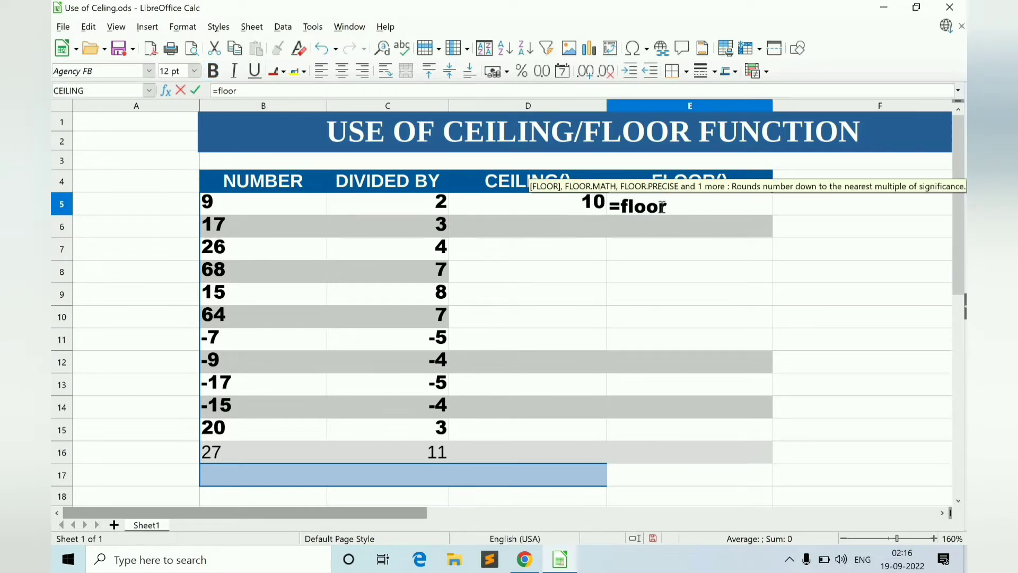
type("(")
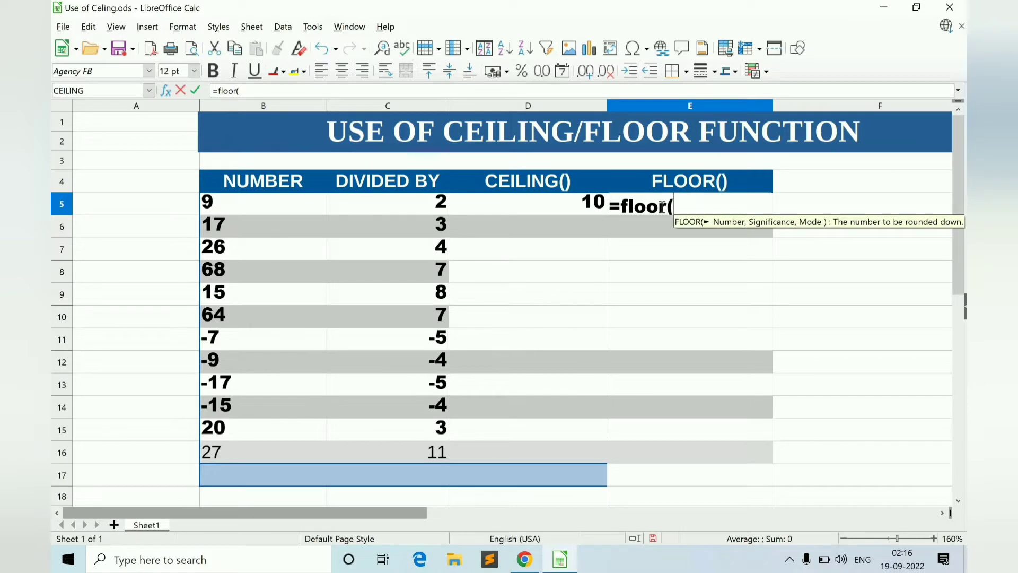
left_click(286, 203)
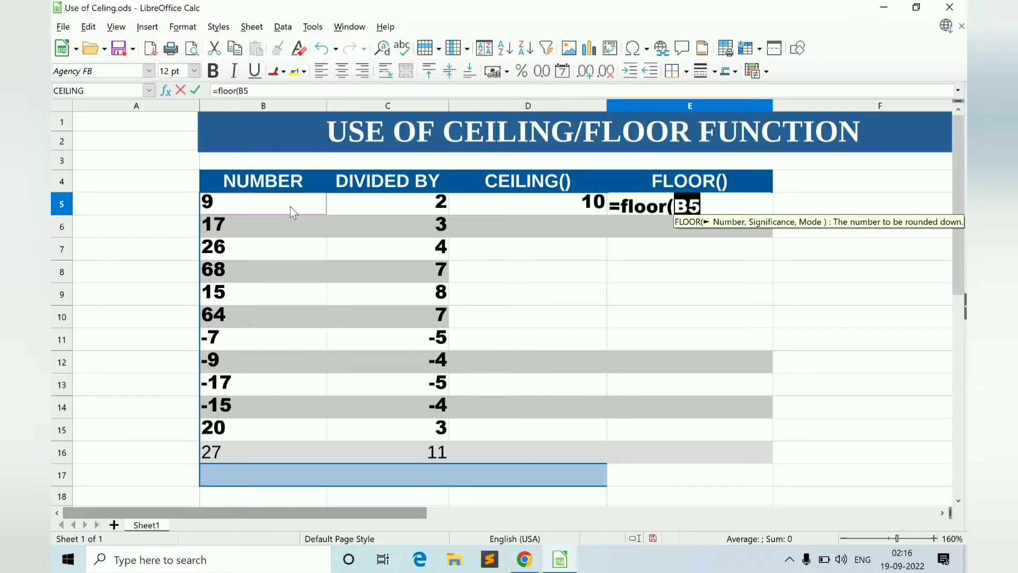
type(",")
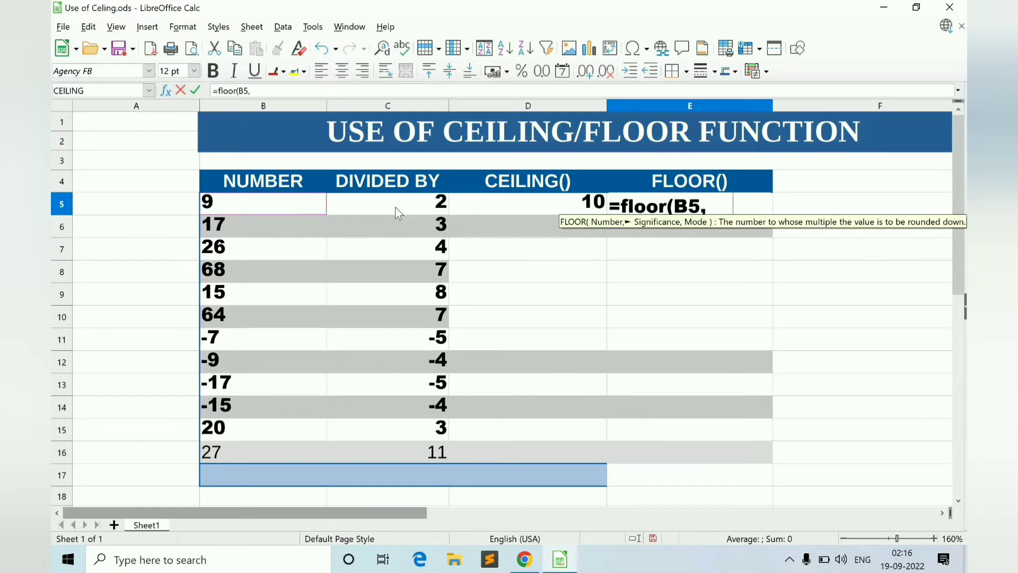
left_click(396, 207)
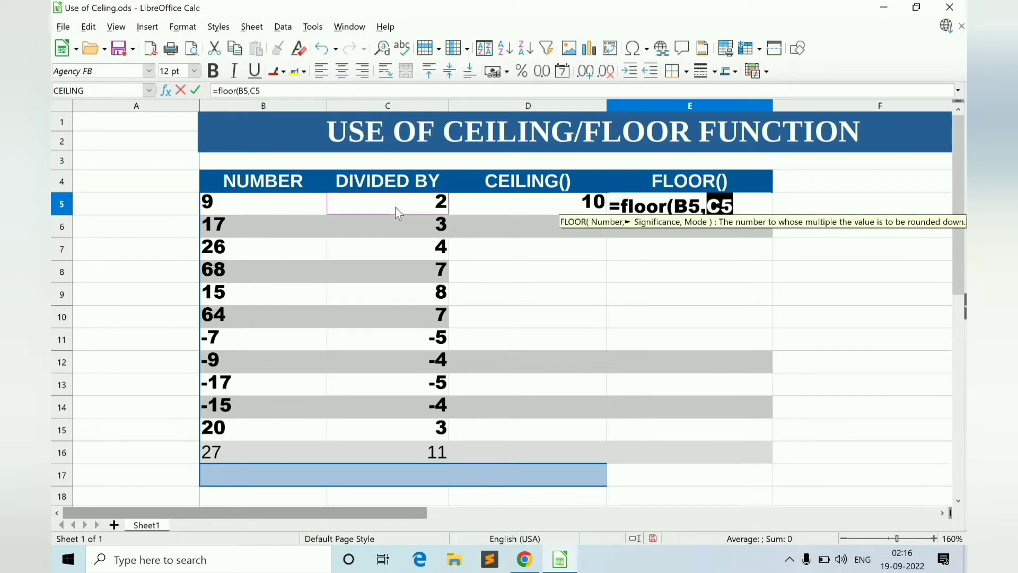
type(")")
key("Return")
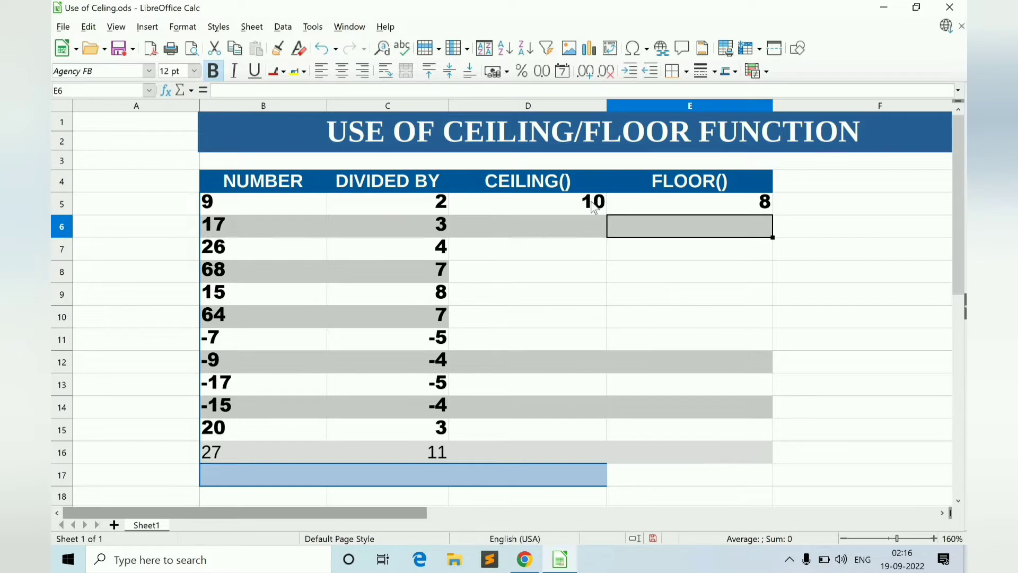
left_click(594, 209)
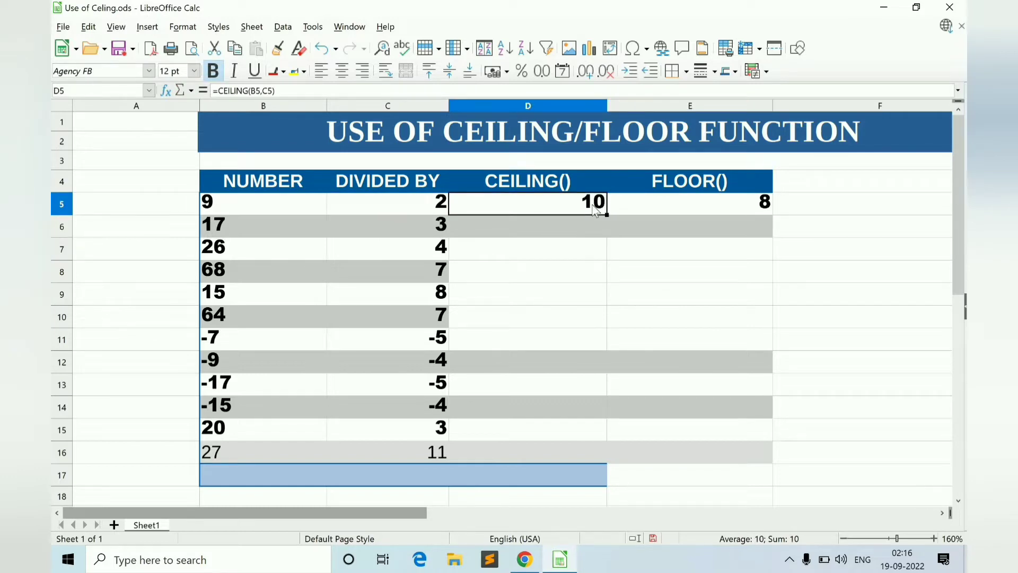
left_click(664, 211)
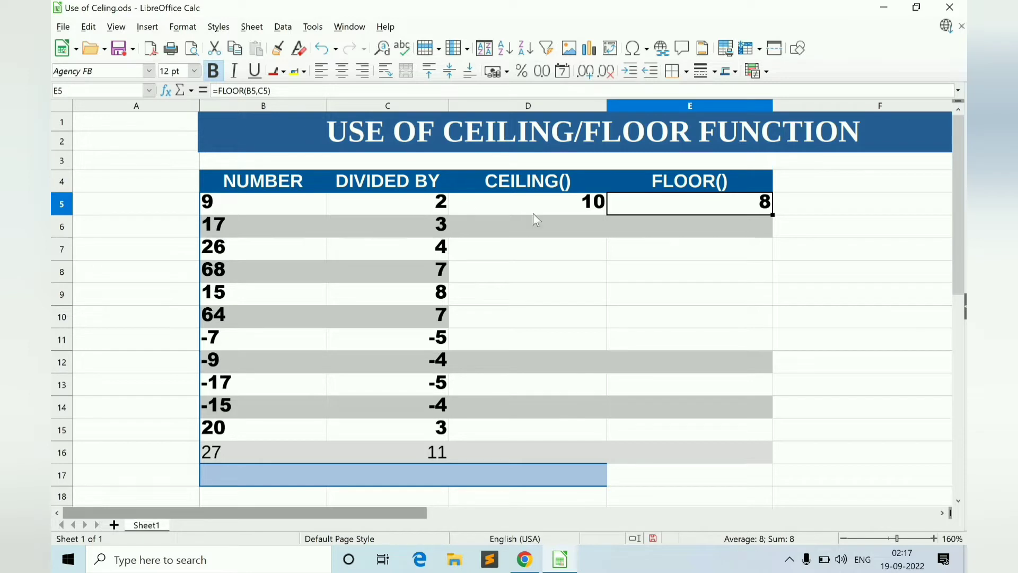
Enter the formula =CEILING(B6,C6) in cell D6 to round the second number up to a multiple of its divisor.
left_click(577, 229)
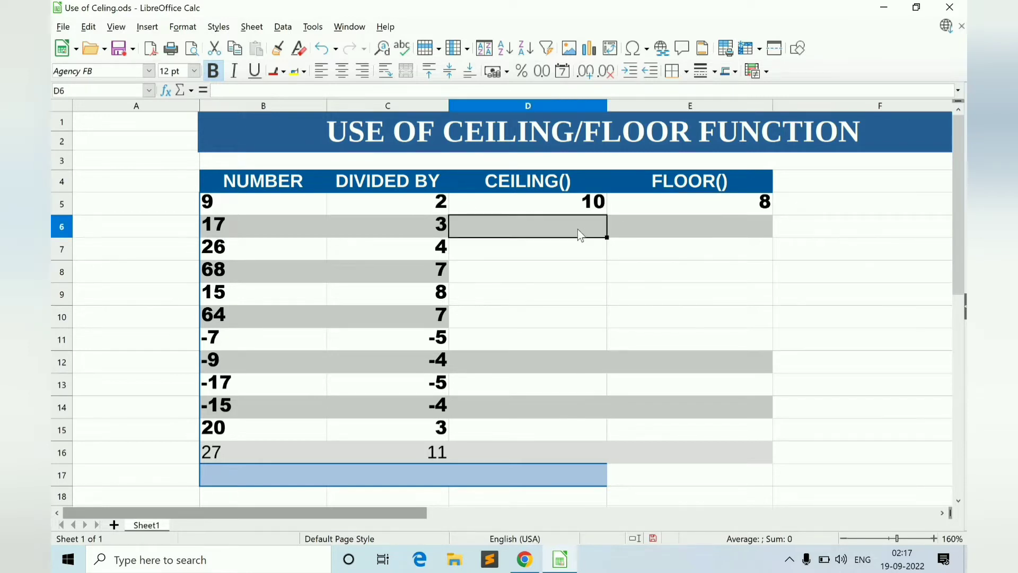
type("=ceil")
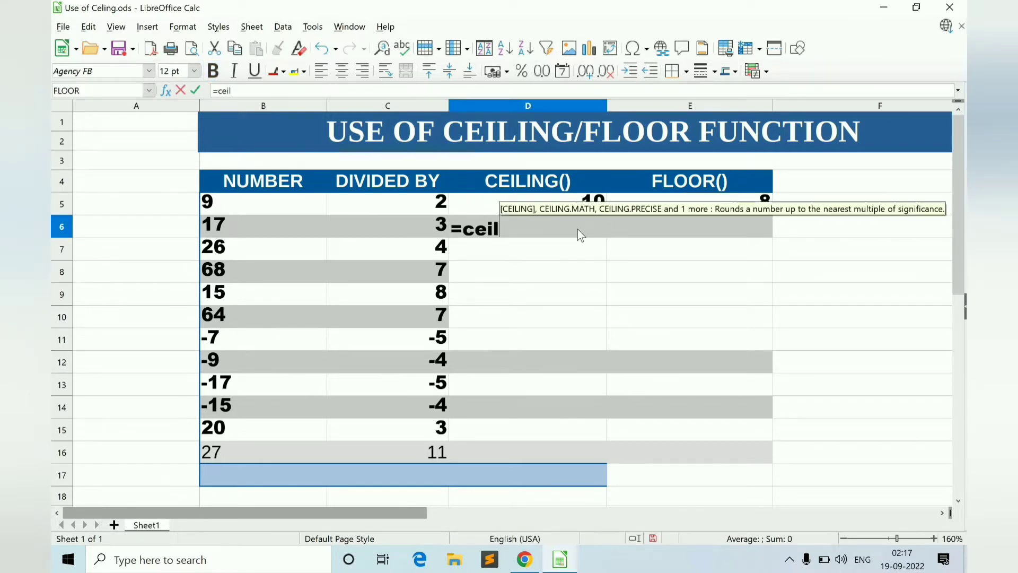
type("ing(")
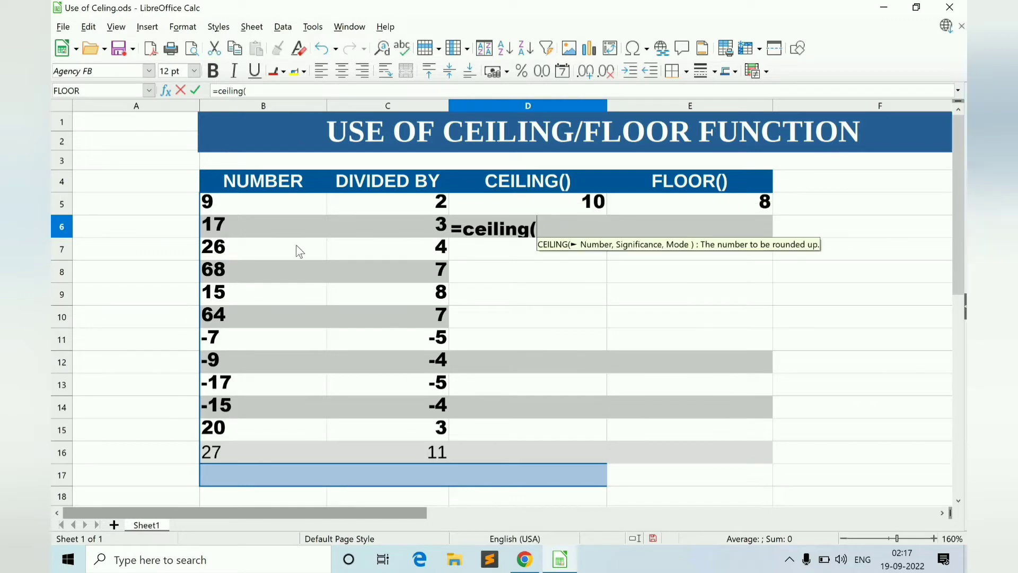
left_click(275, 232)
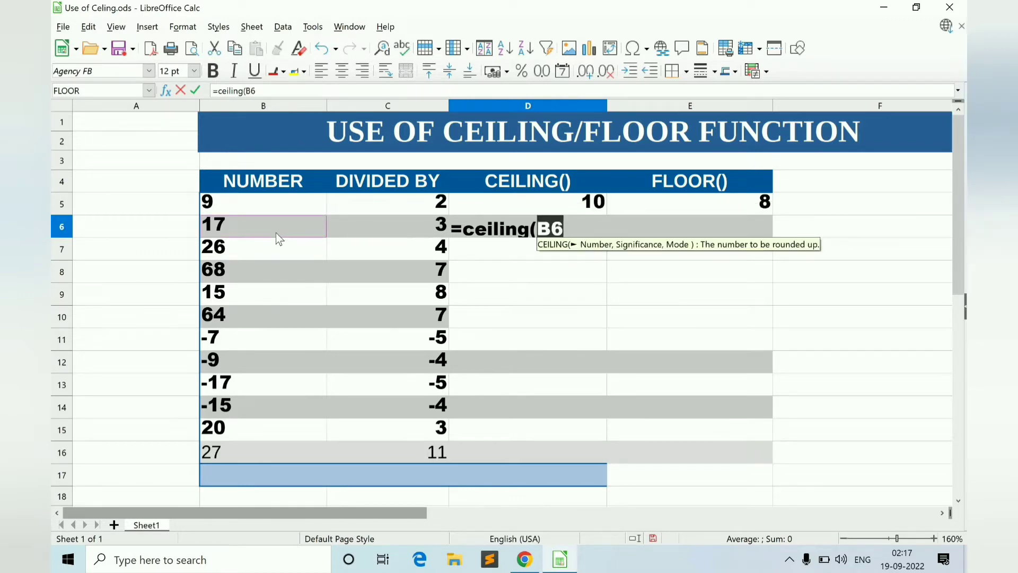
type(",")
left_click(416, 230)
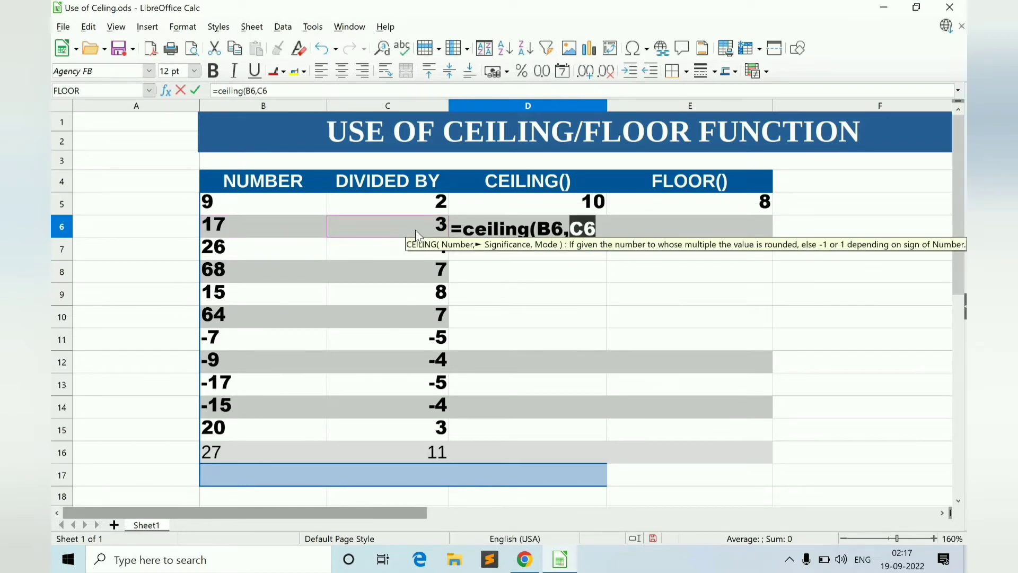
type(")")
key("Return")
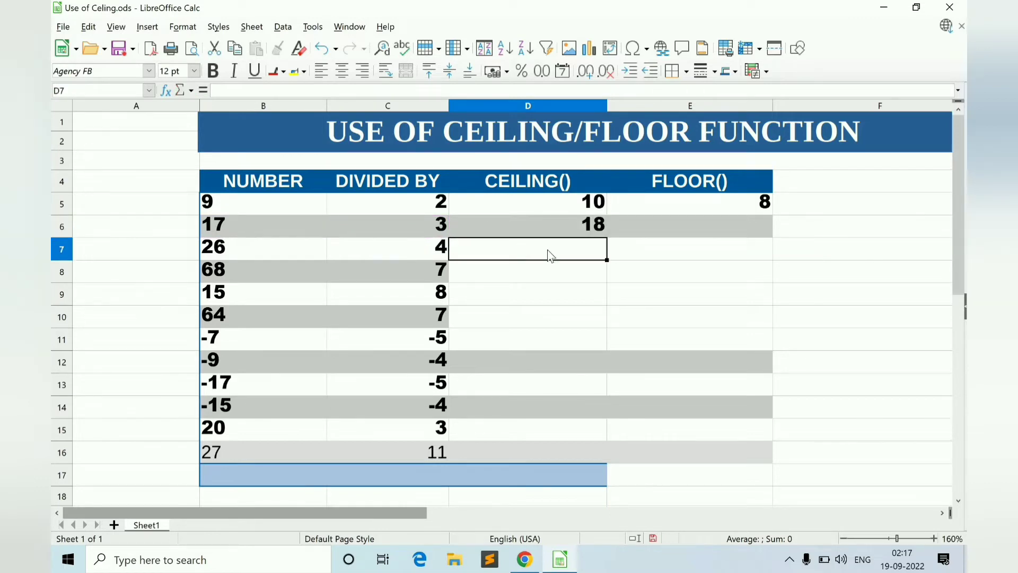
left_click(550, 227)
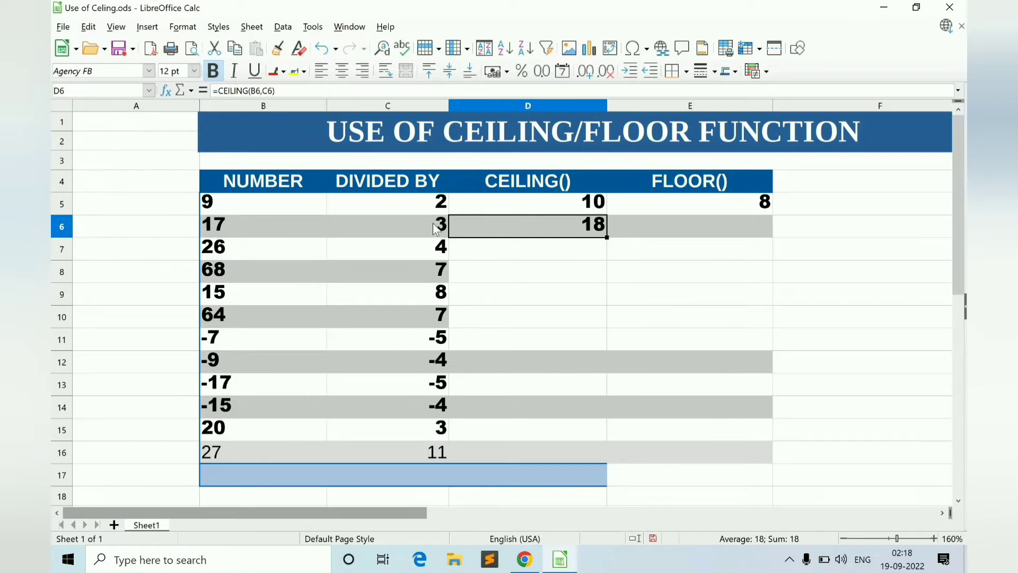
Enter the formula =FLOOR(B6,C6) in cell E6 to round the second number down to a multiple of its divisor.
left_click(732, 226)
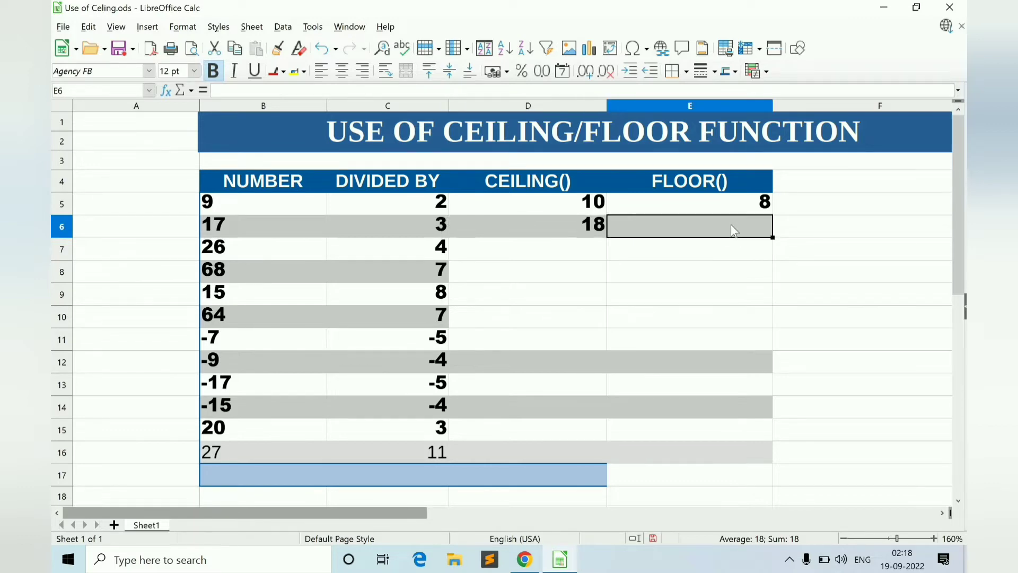
type("=floor(")
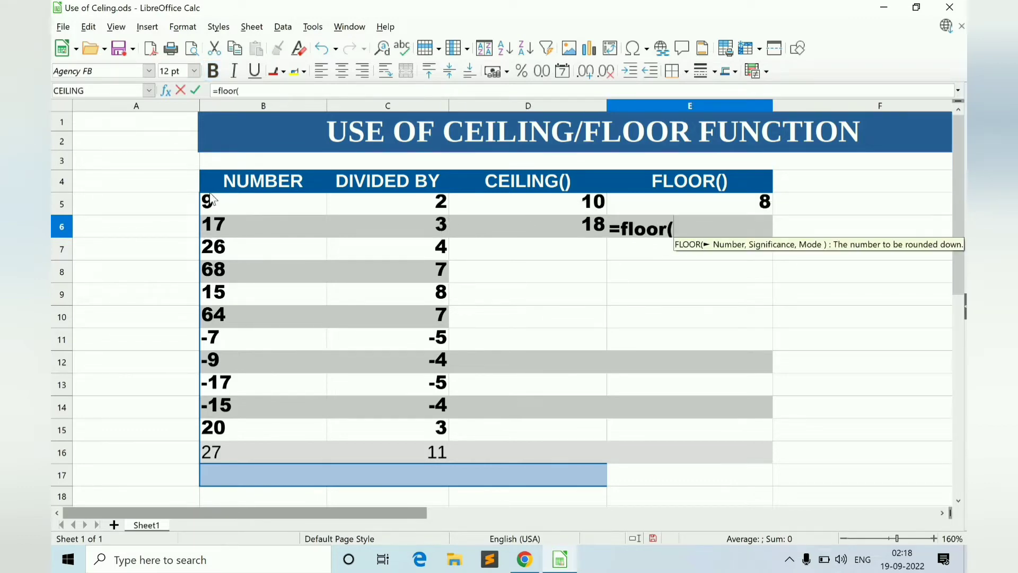
left_click(236, 229)
type(",")
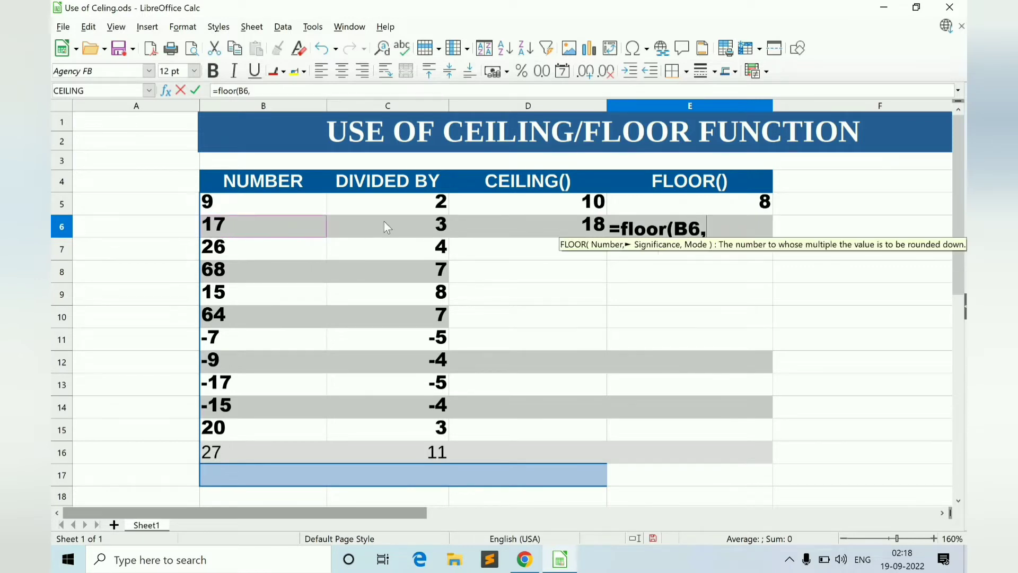
left_click(385, 226)
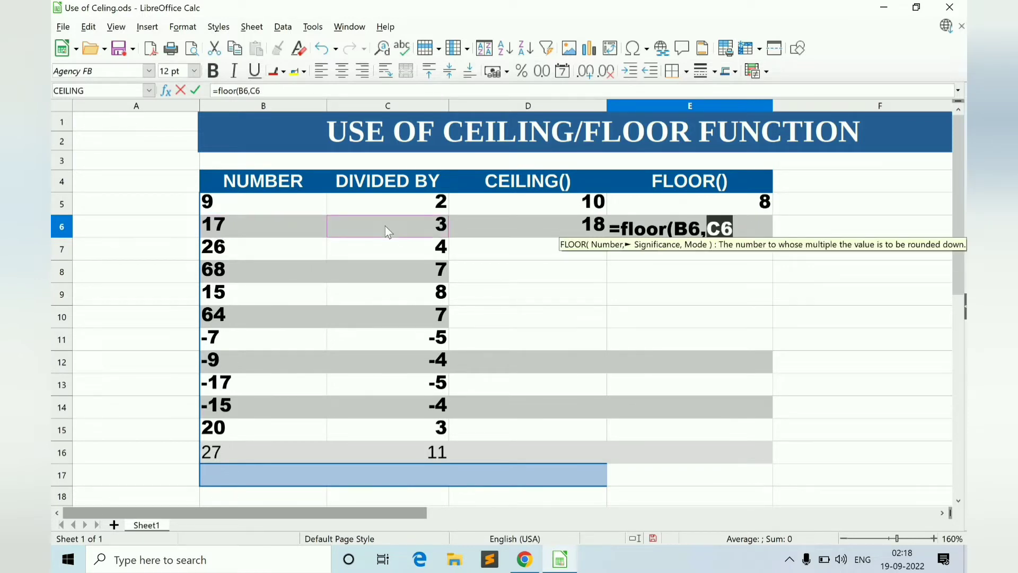
type(")")
key("Return")
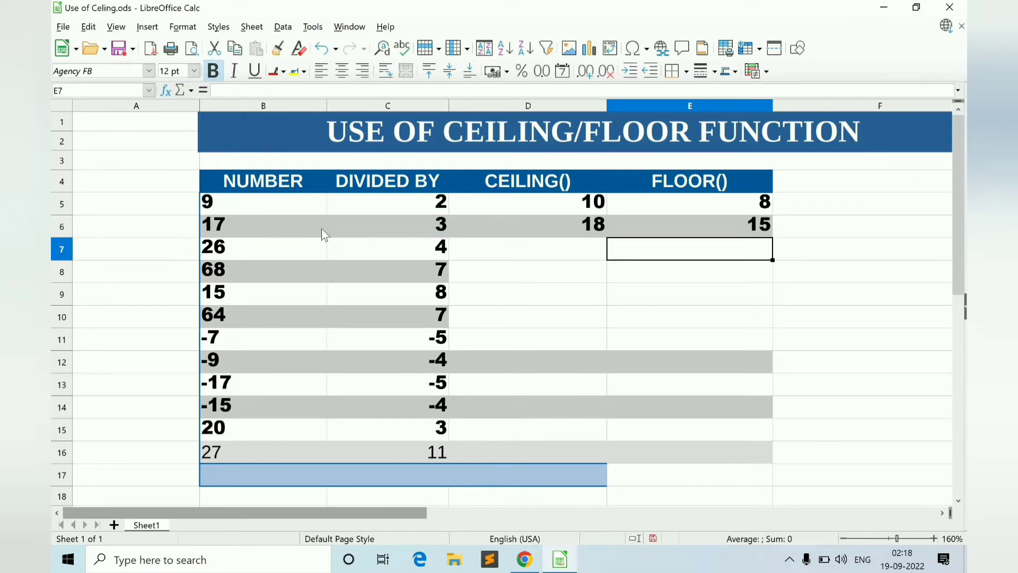
Enter the formula =CEILING(B7,C7) in cell D7 to round the third number up to a multiple of its divisor.
left_click(480, 255)
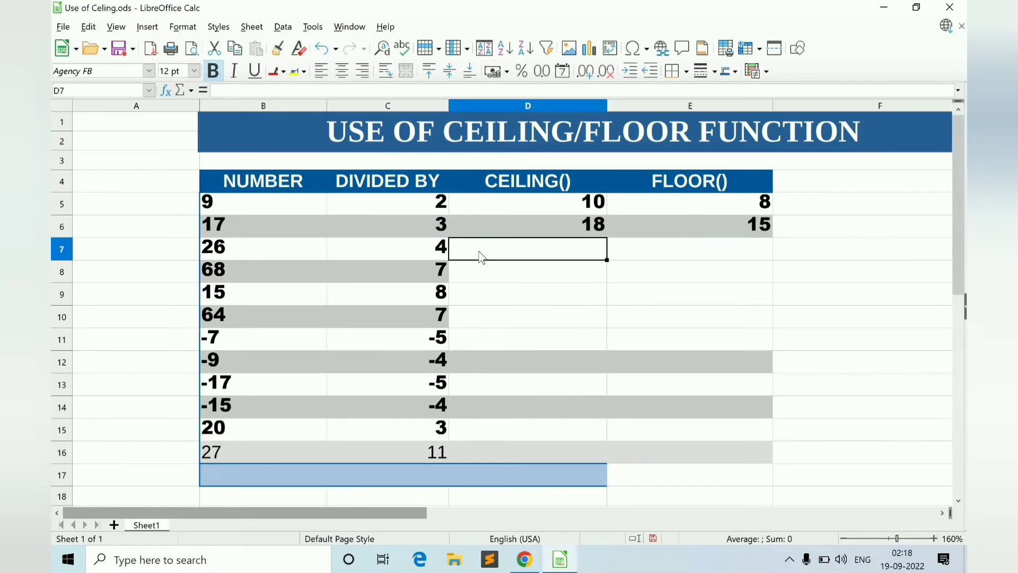
type("=ceili")
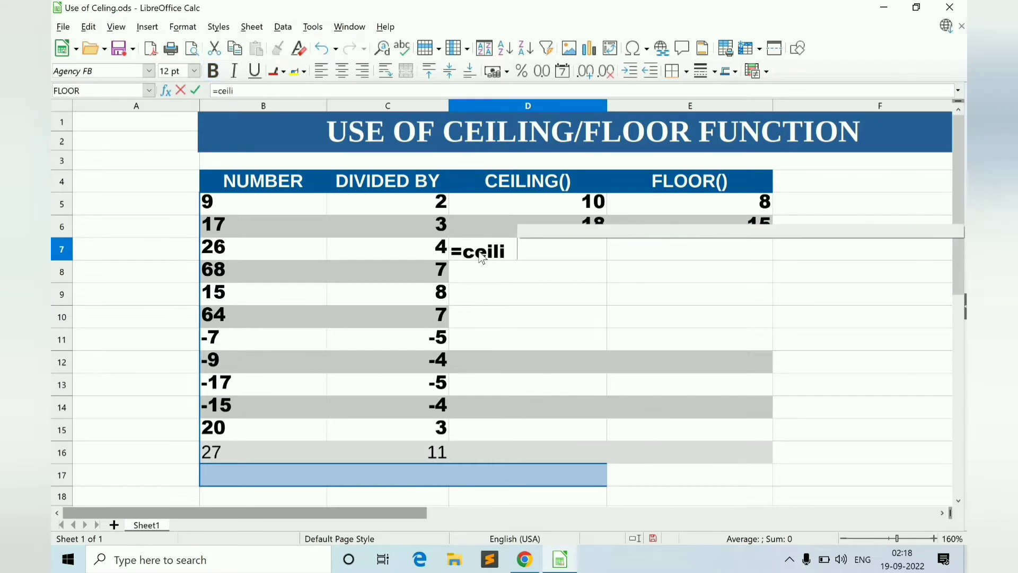
type("ng(")
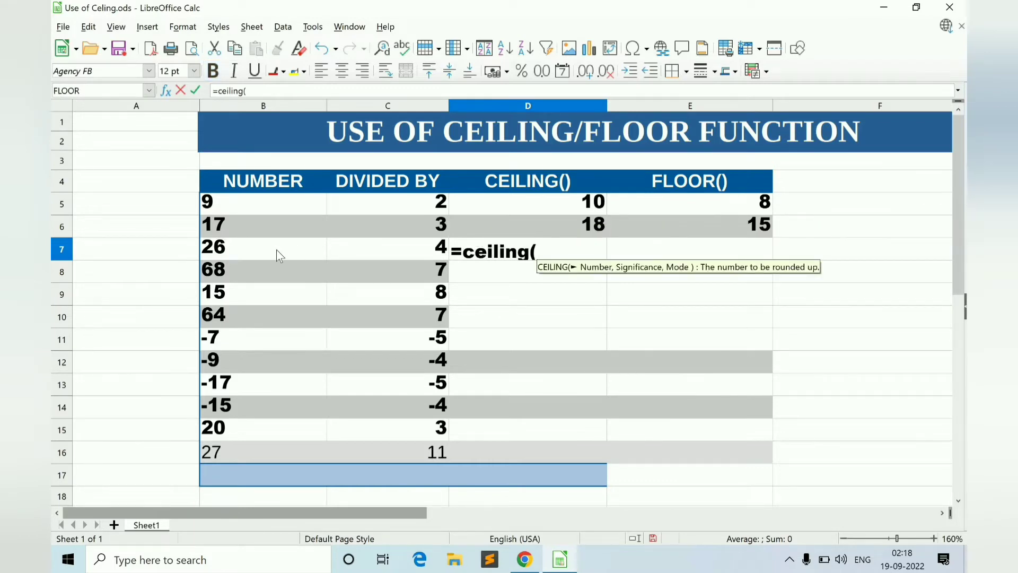
left_click(275, 249)
type(",")
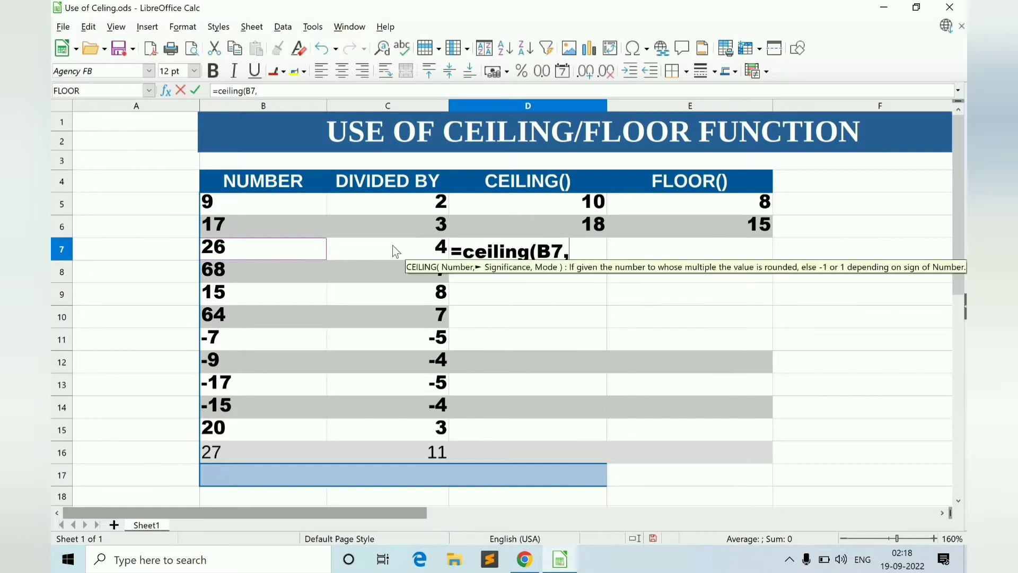
left_click(394, 255)
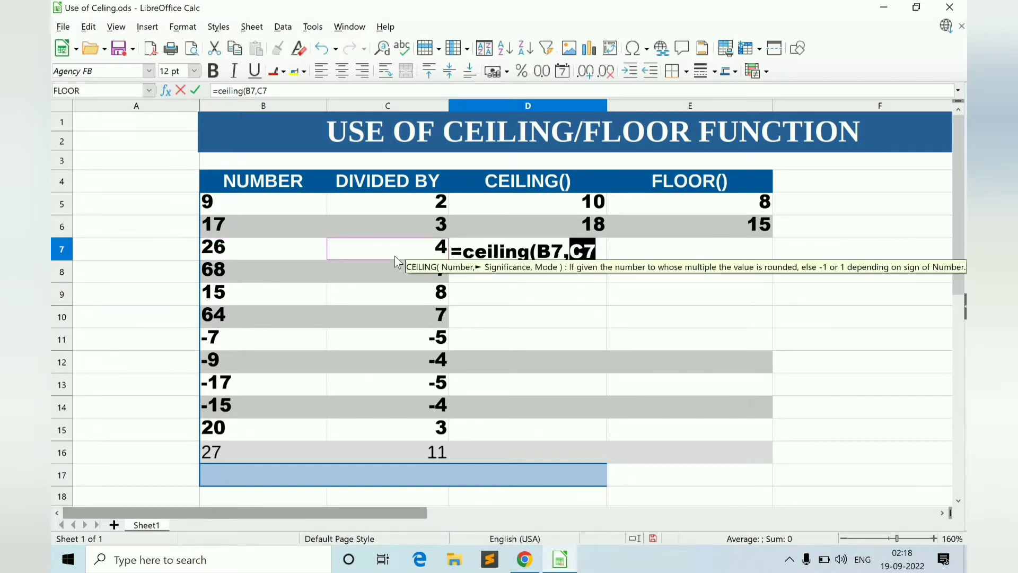
type(")")
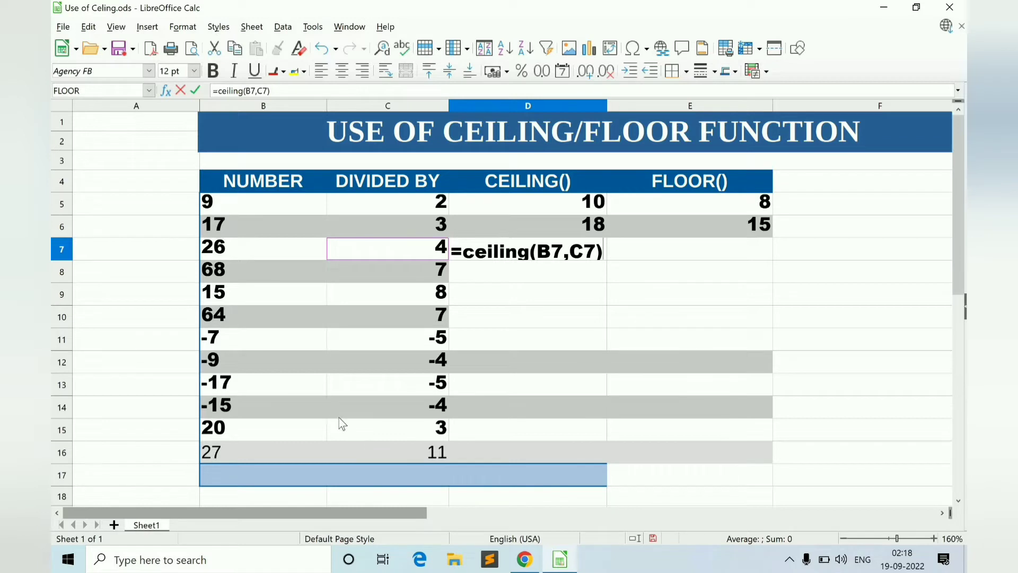
key("Return")
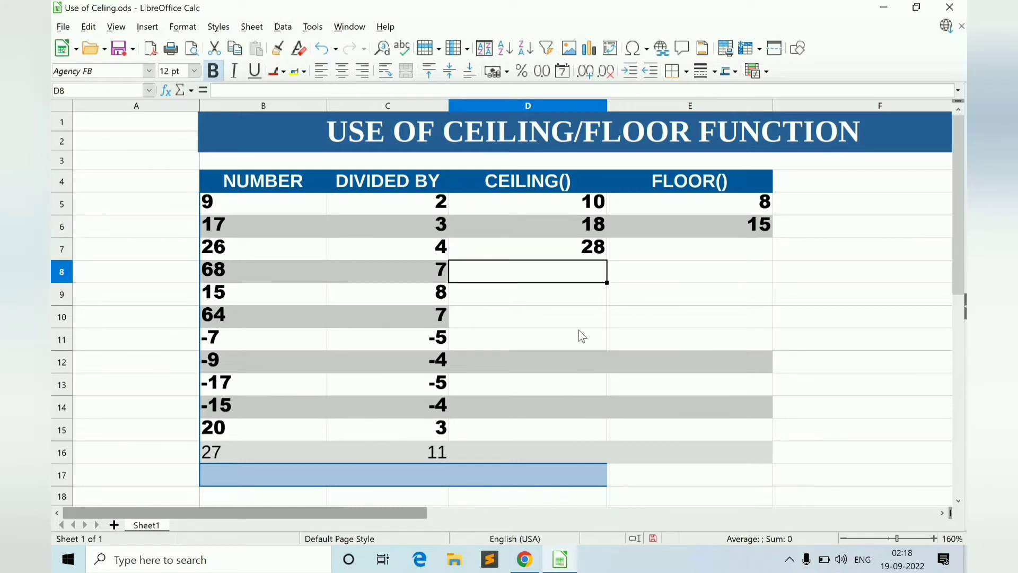
left_click(579, 252)
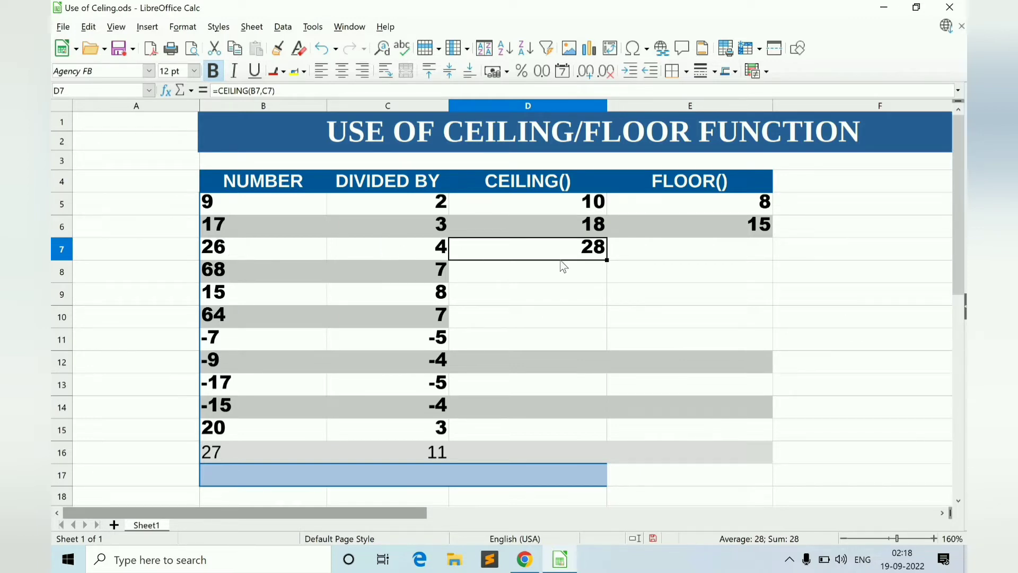
Enter the formula =FLOOR(B7,C7) in cell E7 to round the third number down to a multiple of its divisor.
left_click(732, 253)
type("=floo")
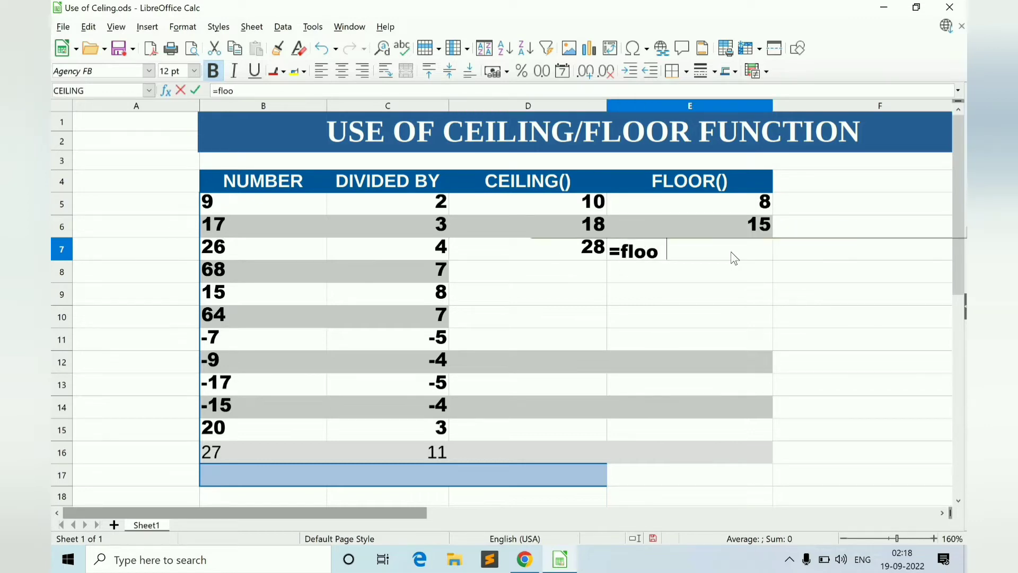
type("r(")
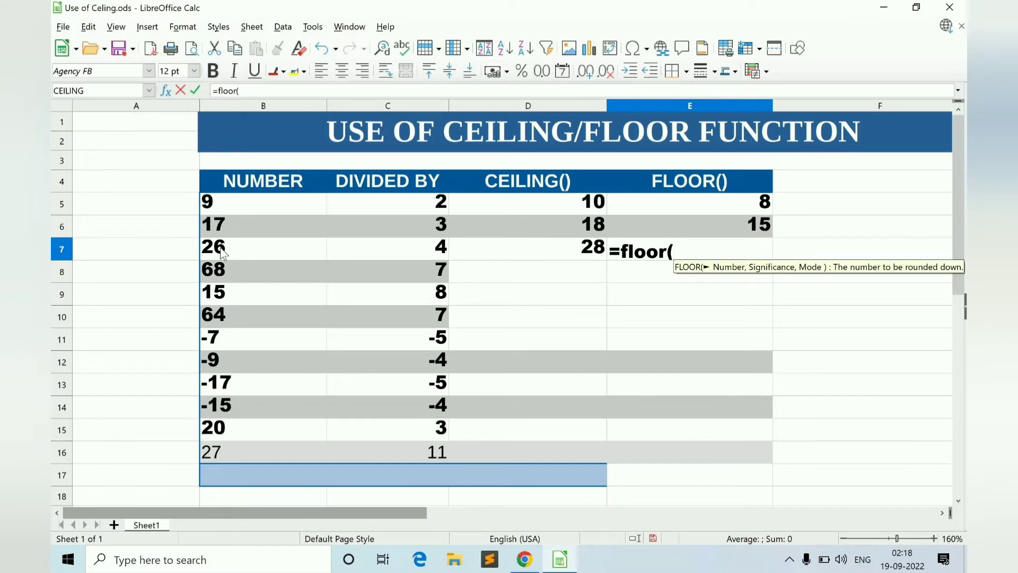
left_click(223, 253)
type(",")
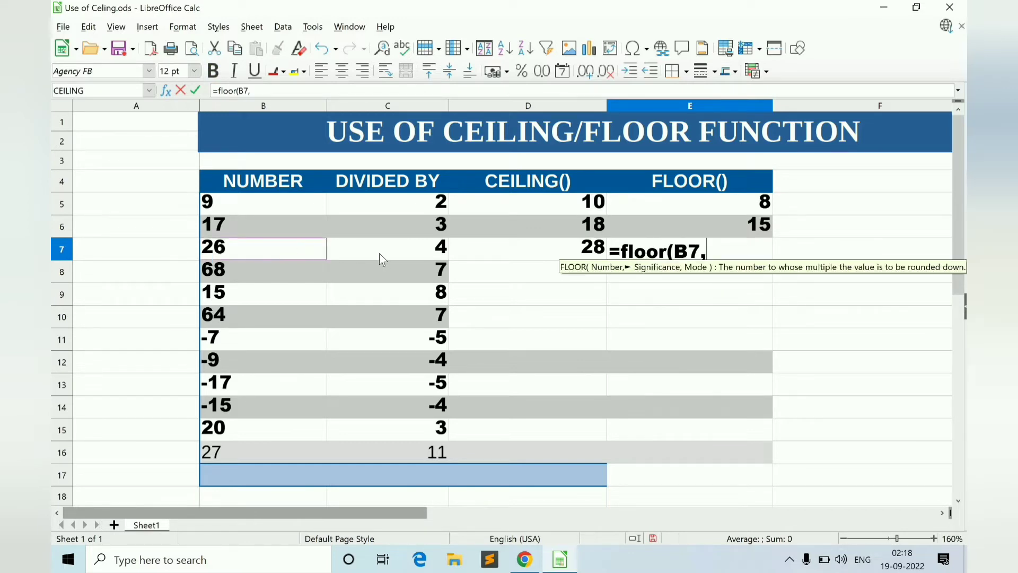
left_click(378, 254)
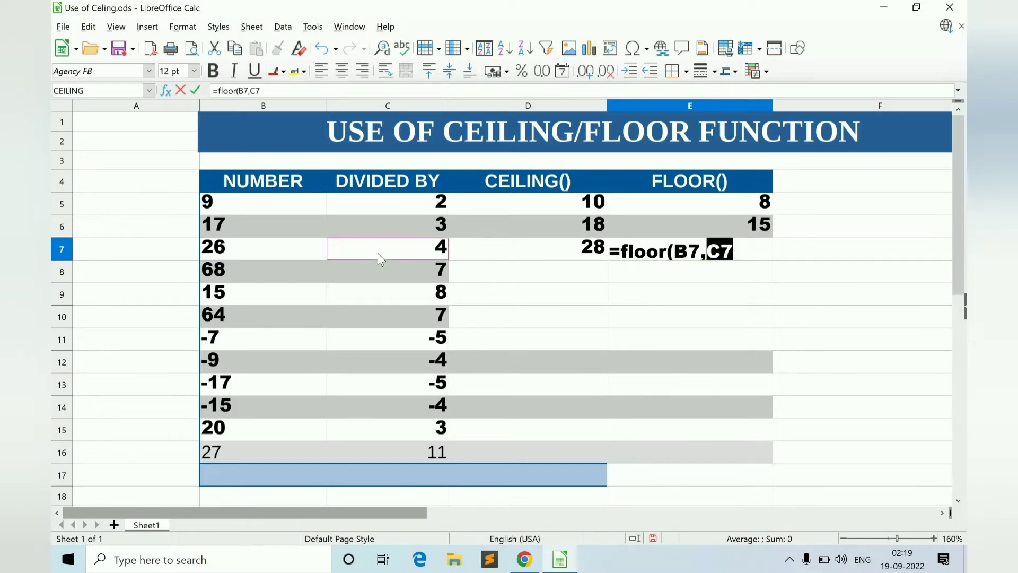
type(")")
key("Return")
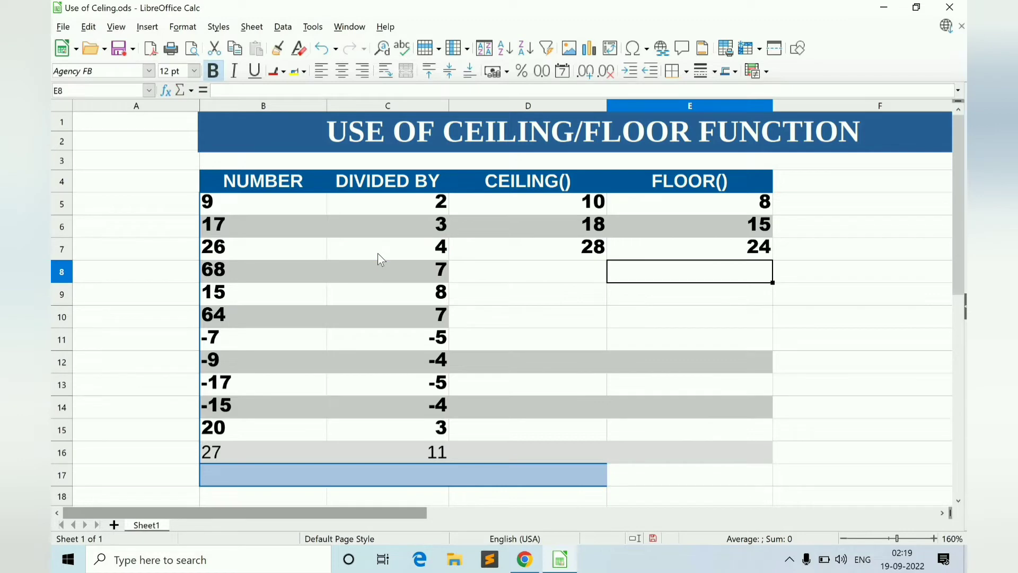
Fill the CEILING formula from cell D7 down through cell D10.
left_click(537, 249)
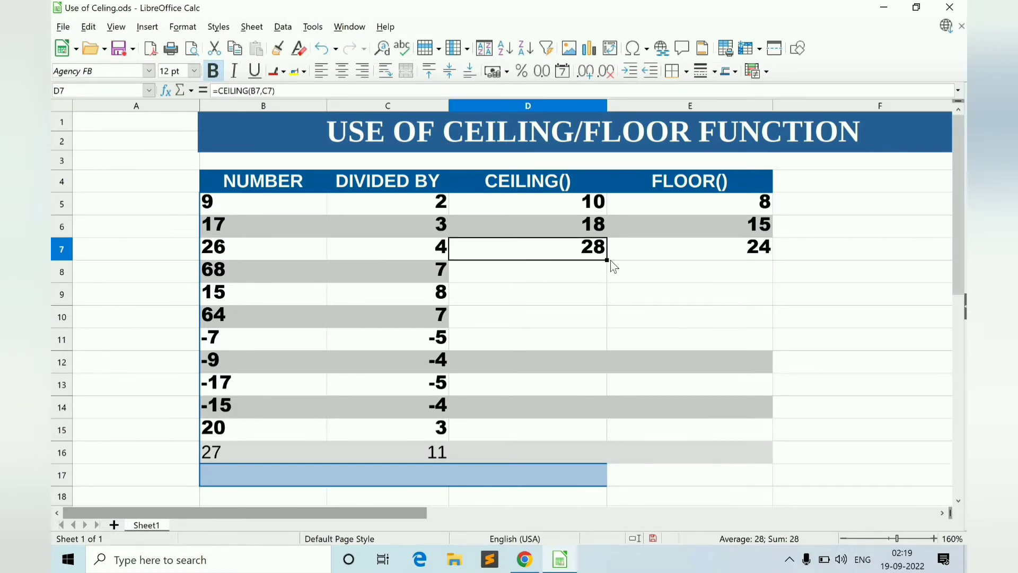
left_click_drag(610, 259, 610, 264)
left_click(572, 247)
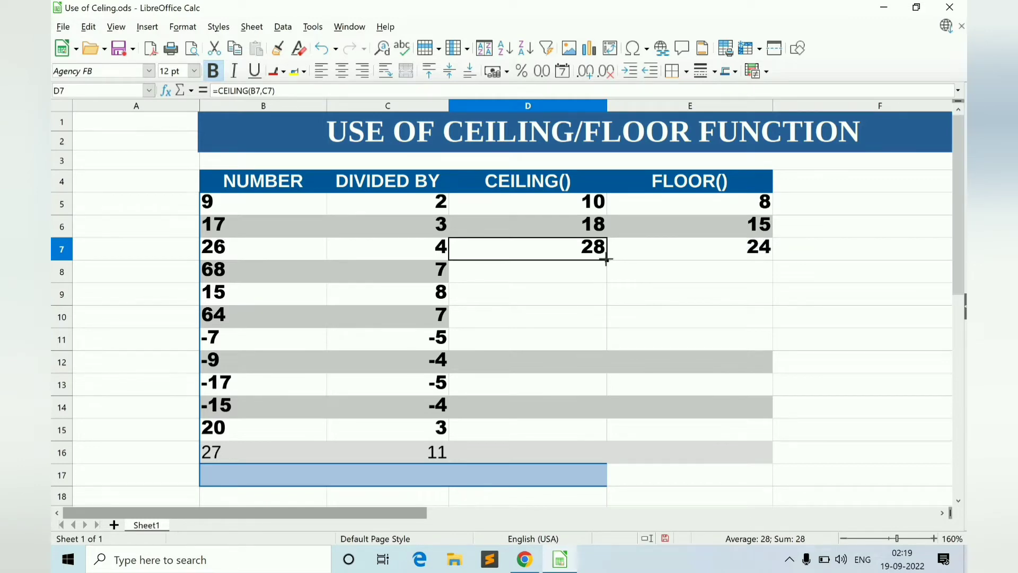
left_click_drag(606, 259, 605, 327)
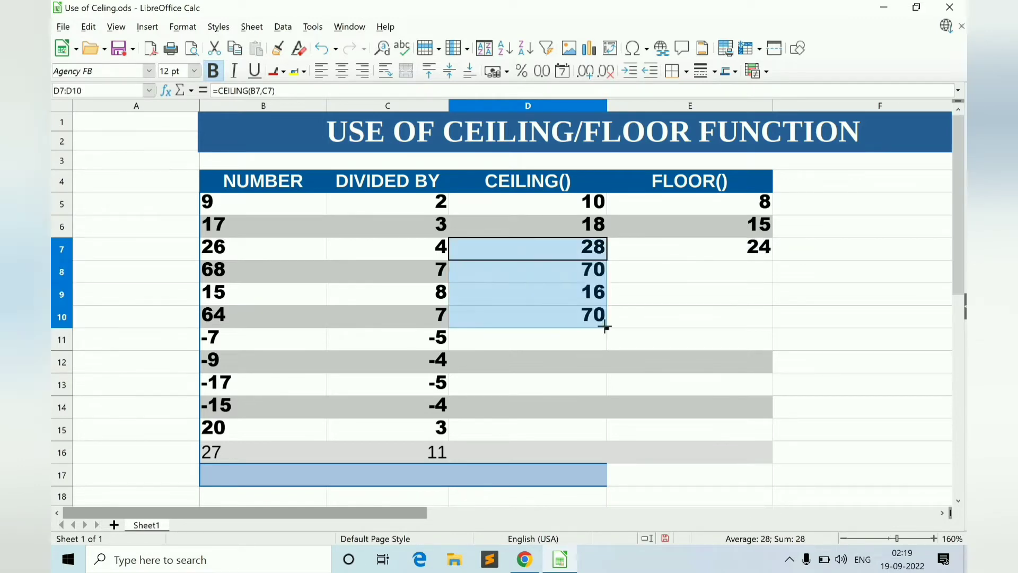
Fill the FLOOR formula from cell E7 down through cell E10.
left_click(696, 281)
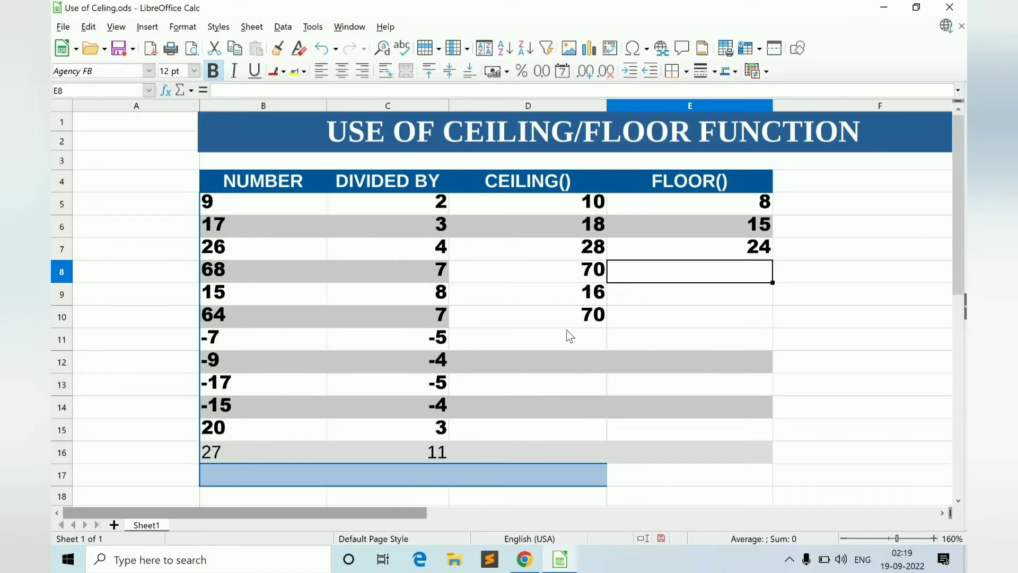
left_click(757, 254)
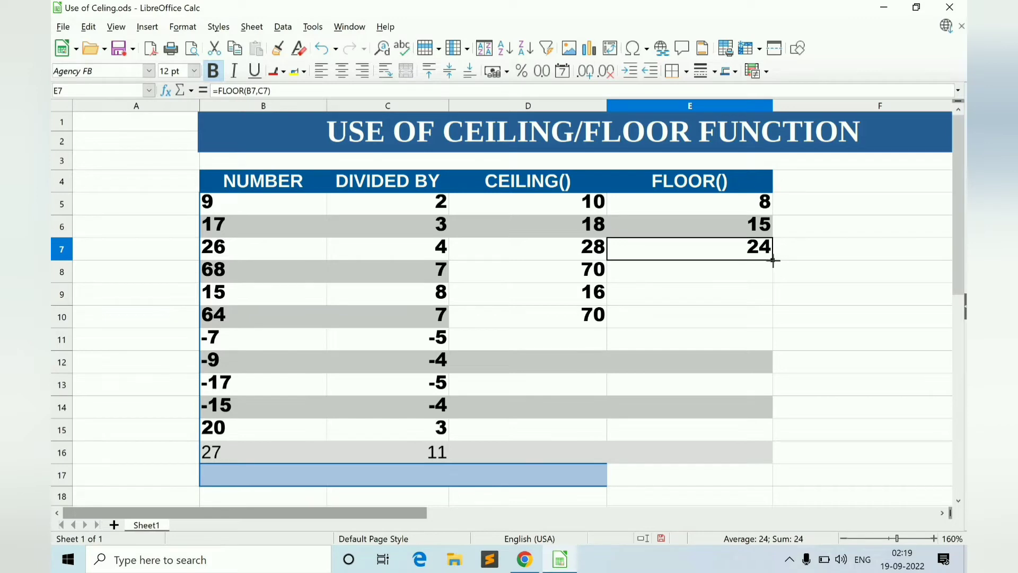
left_click_drag(773, 260, 772, 332)
Enter the formula =CEILING(B11,C11) in cell D11 to round the first negative number up, and review the formula.
left_click(491, 343)
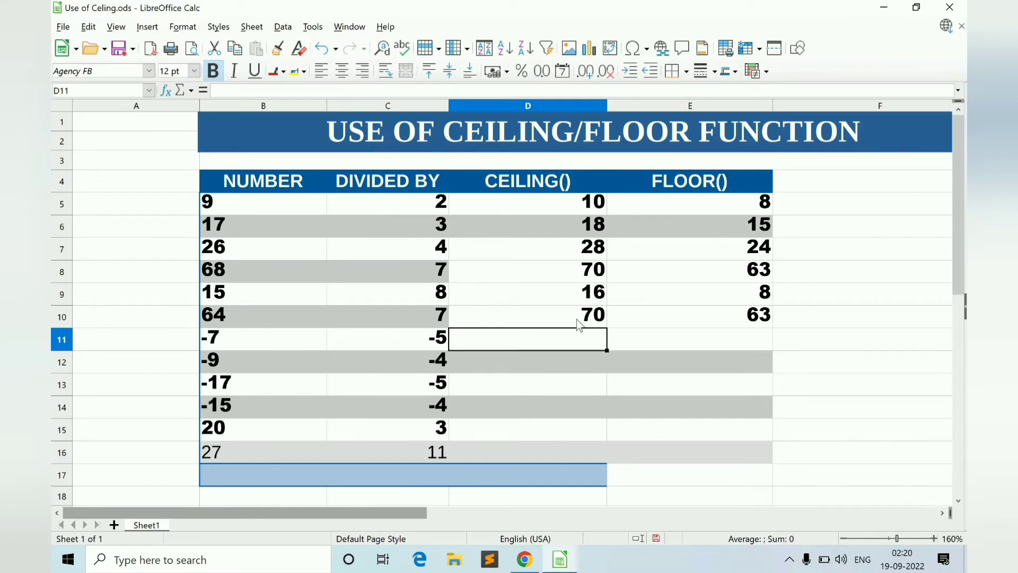
type("=ce")
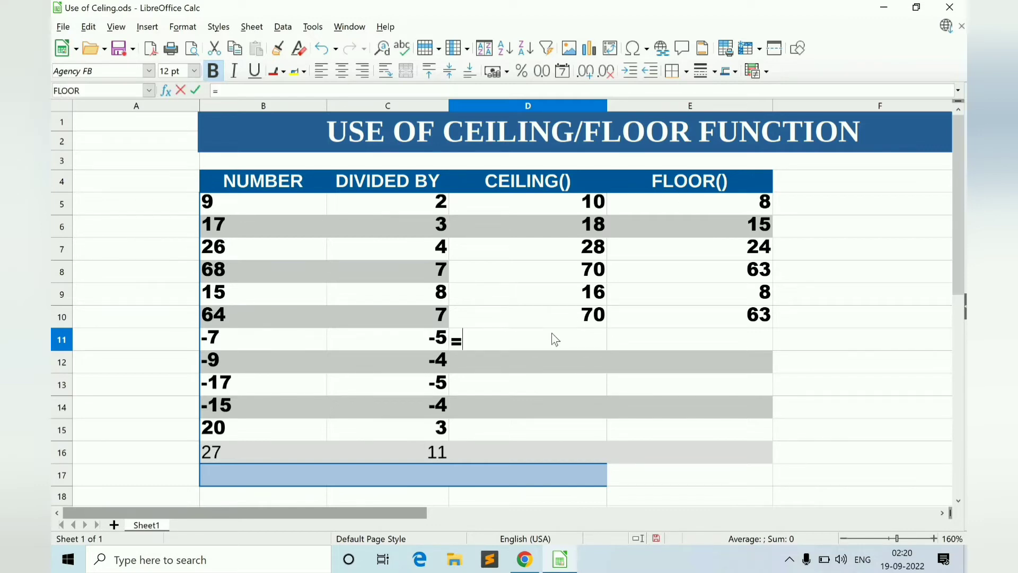
type("ing(")
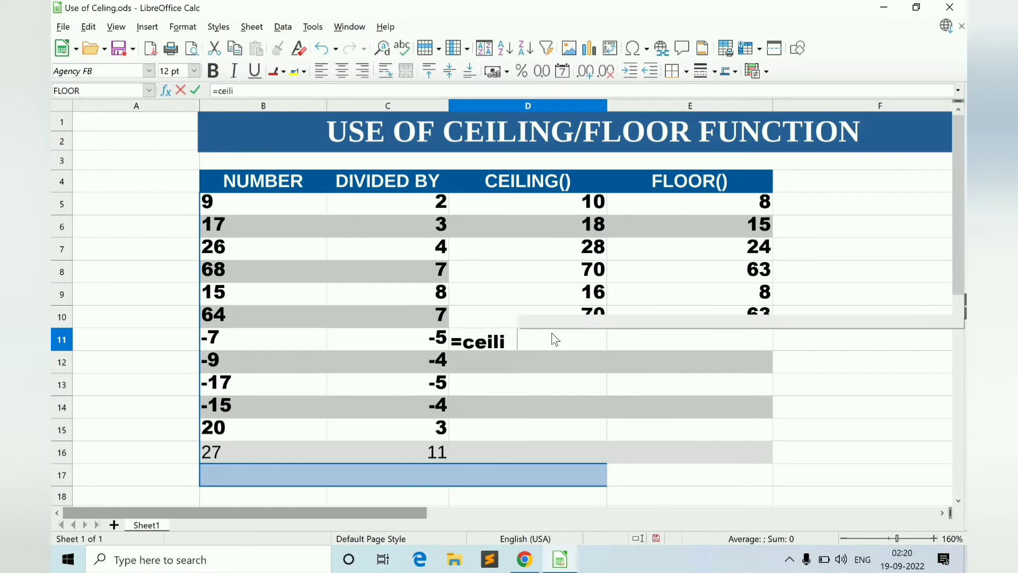
left_click(266, 342)
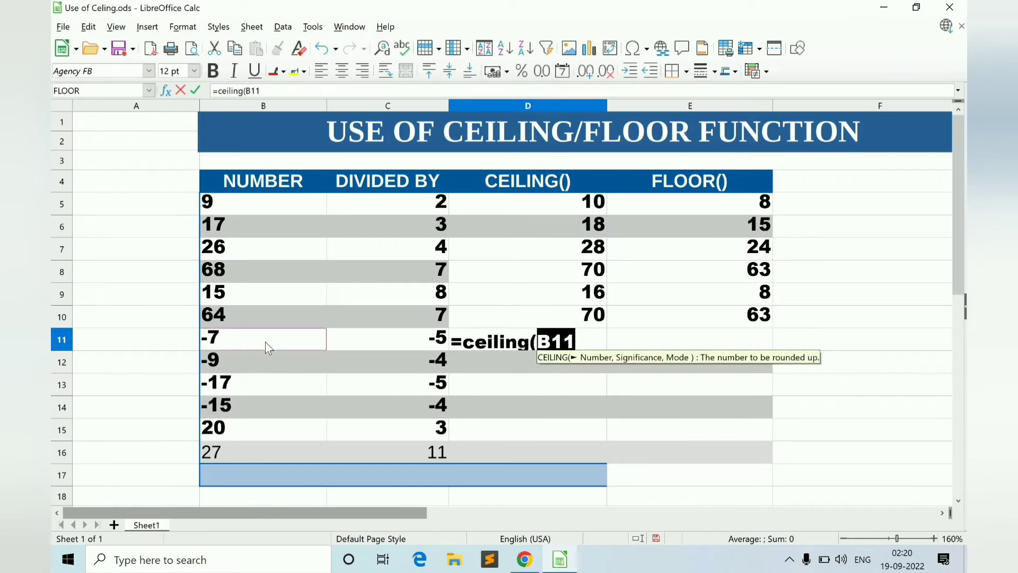
type(",")
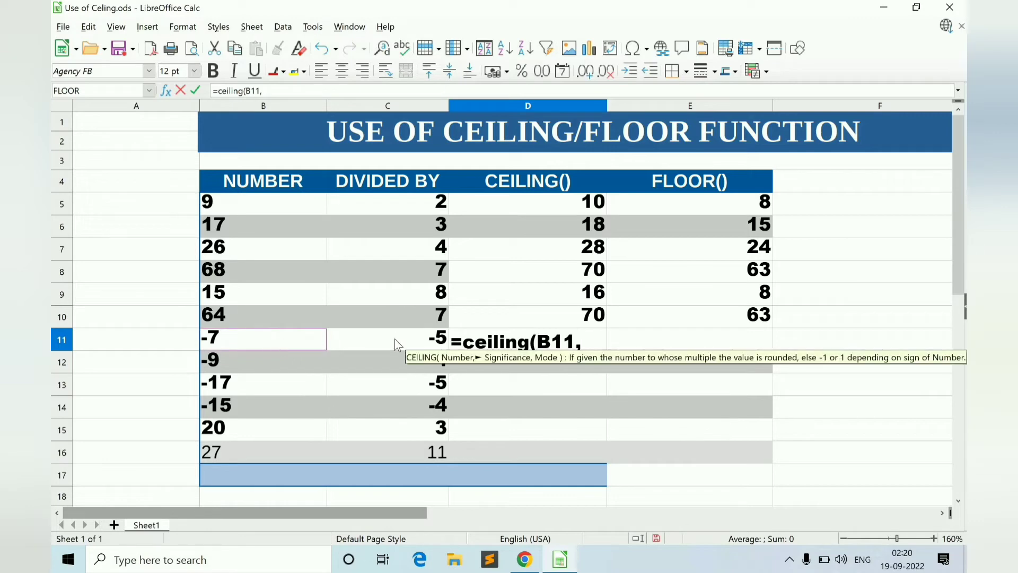
left_click(394, 339)
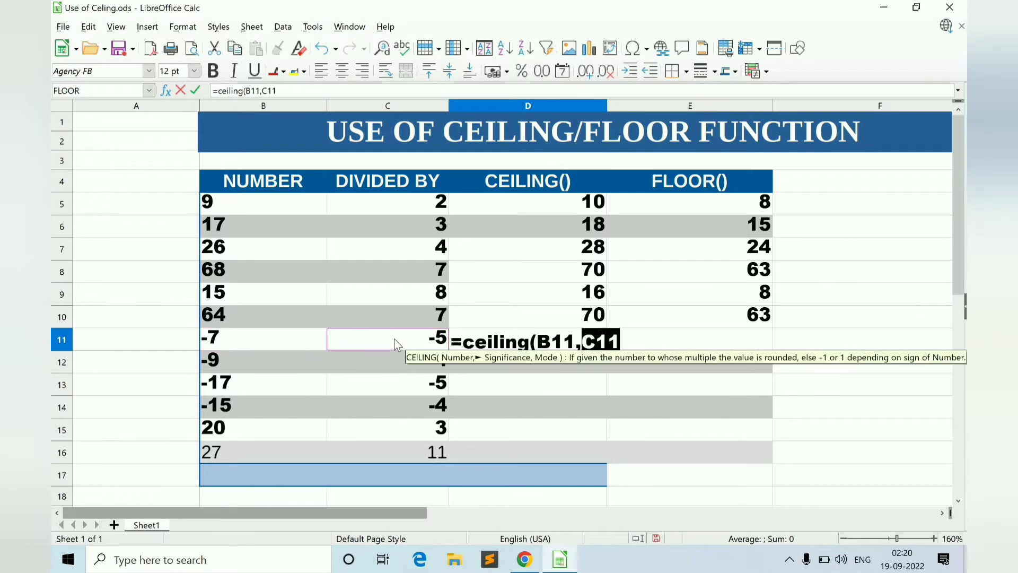
type(")")
key("Return")
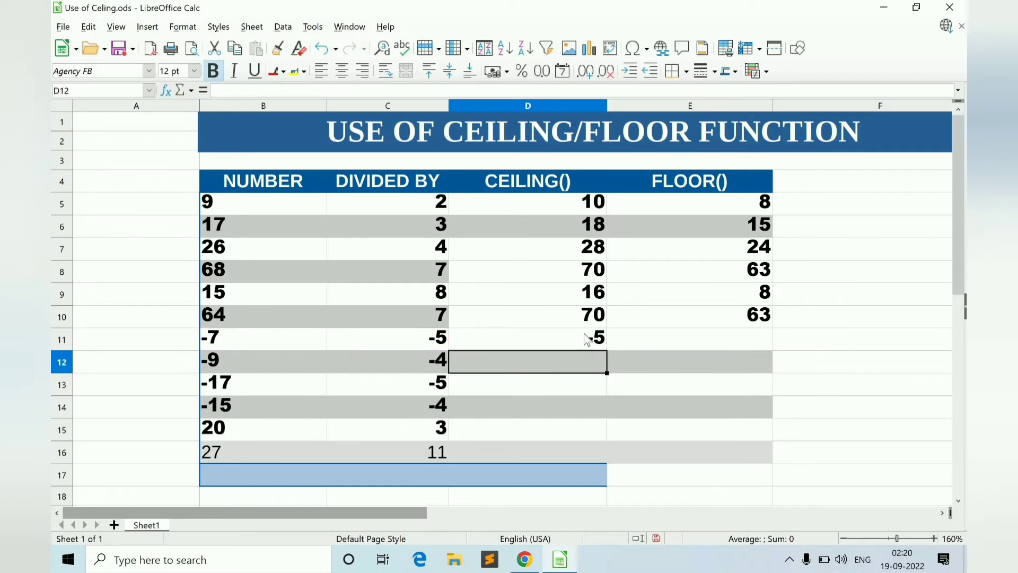
left_click(587, 343)
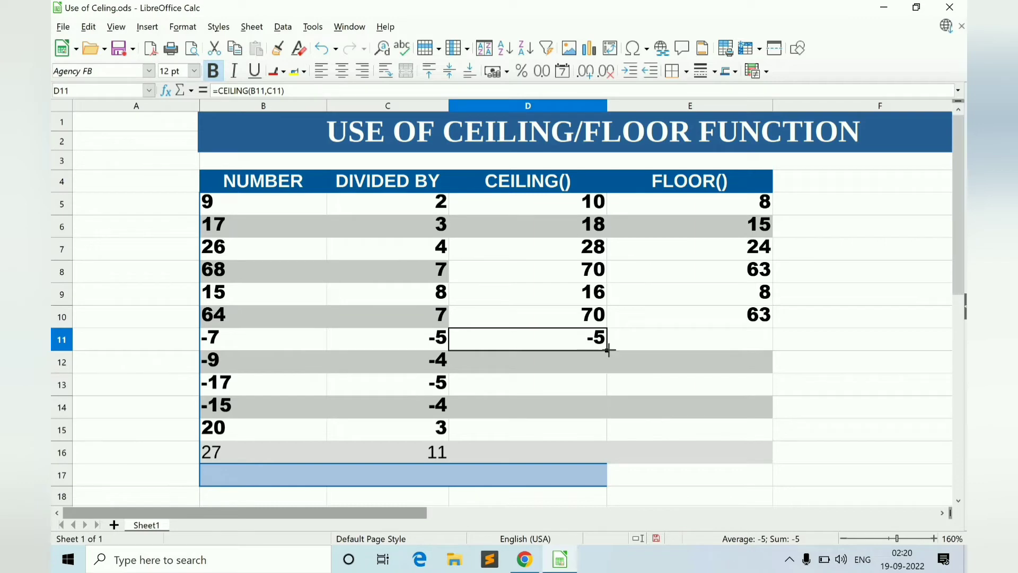
Enter the formula =FLOOR(B11,C11) in cell E11 to round the first negative number down, and review both row 11 formulas.
left_click(660, 338)
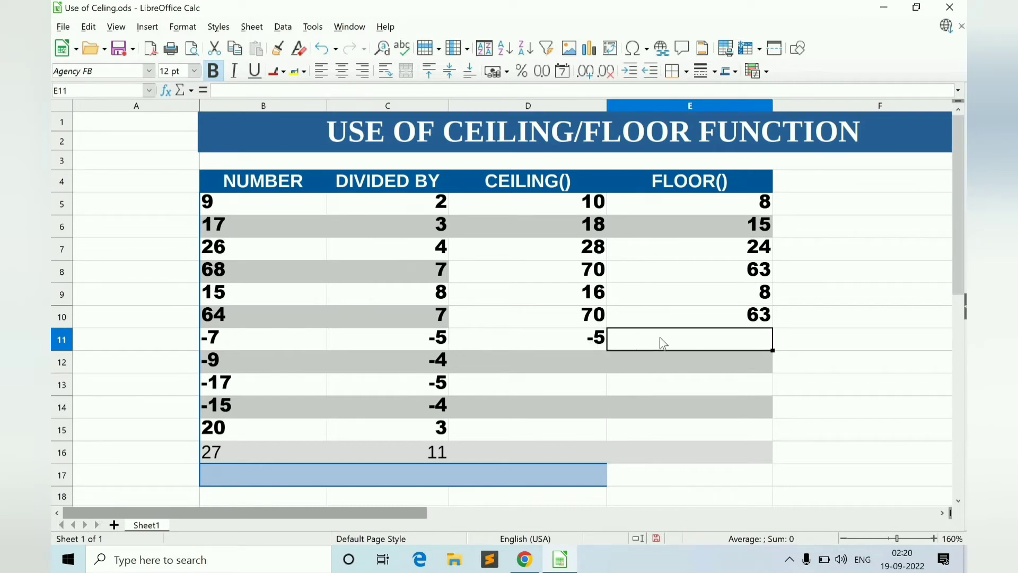
type("=")
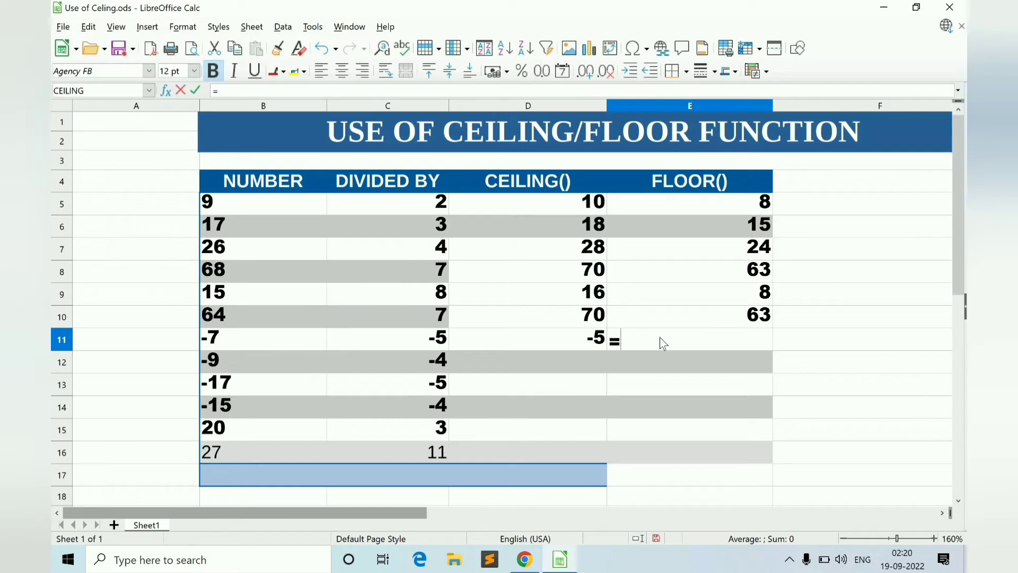
type("flo")
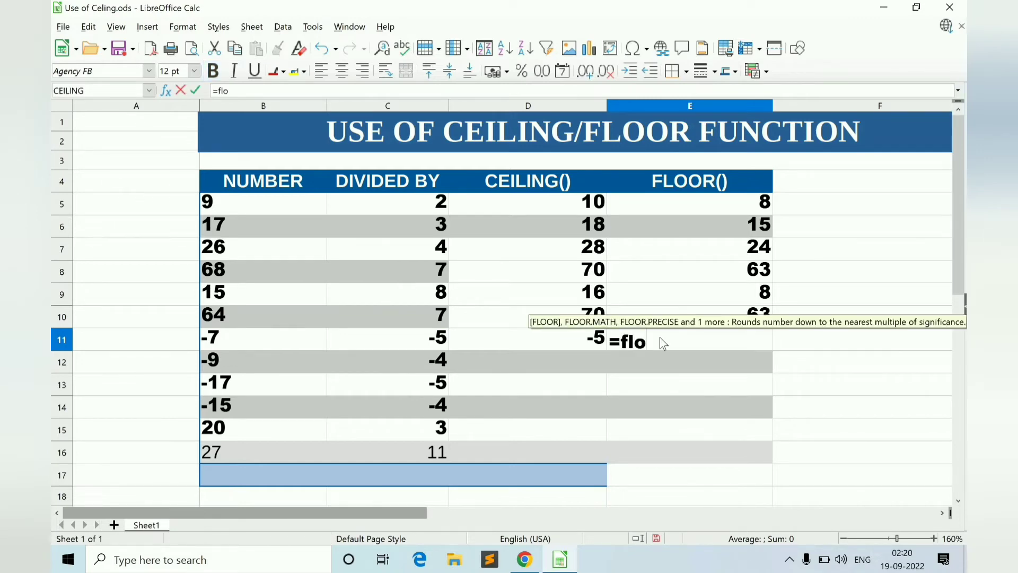
type("or(")
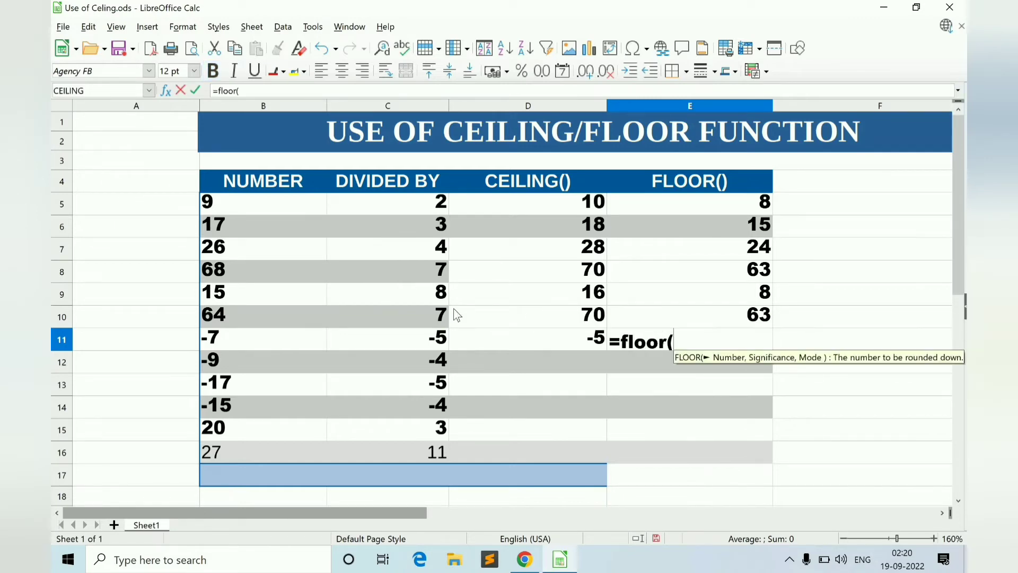
left_click(286, 342)
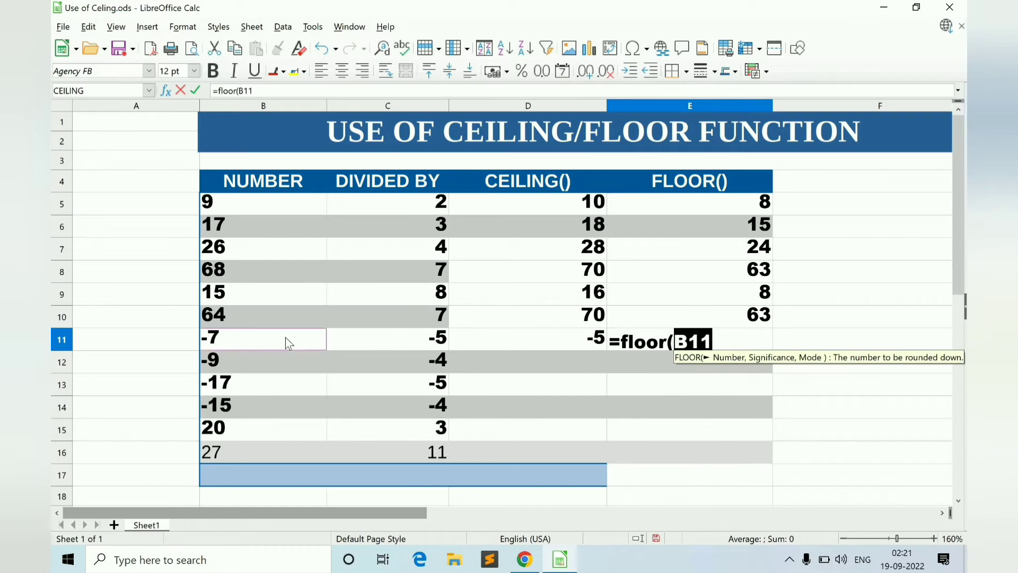
type(",")
left_click(424, 345)
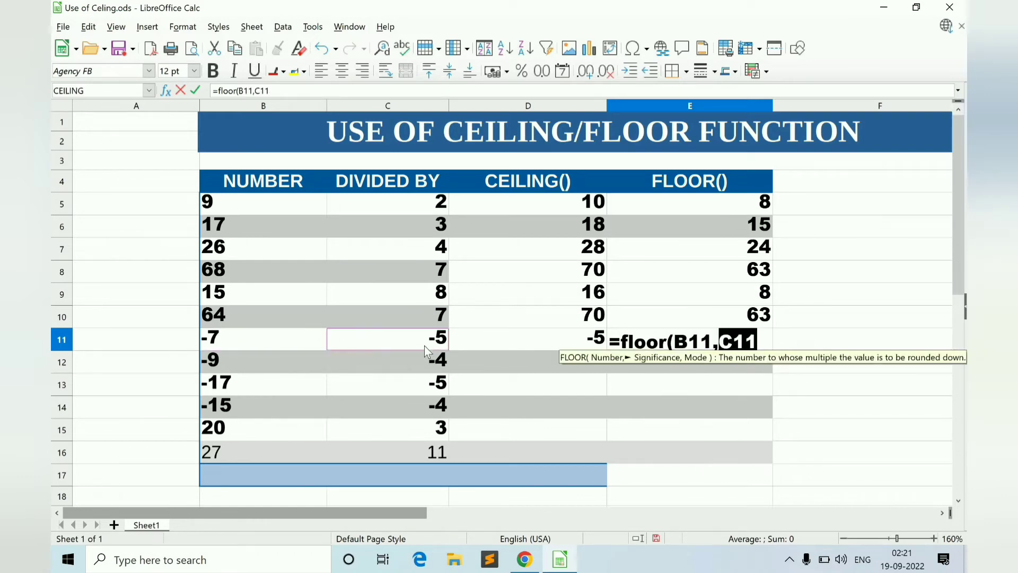
type(")")
key("Return")
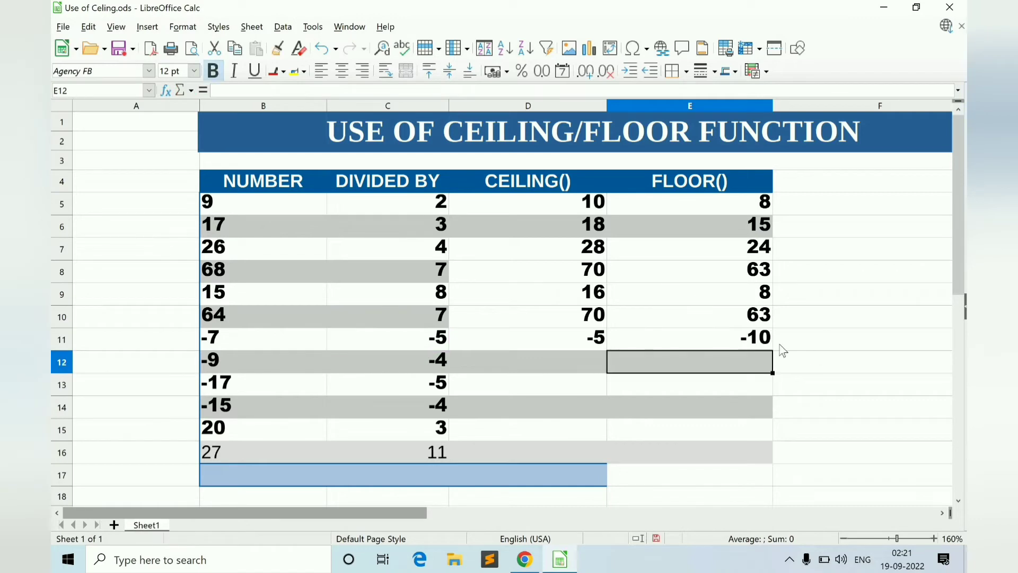
left_click(745, 345)
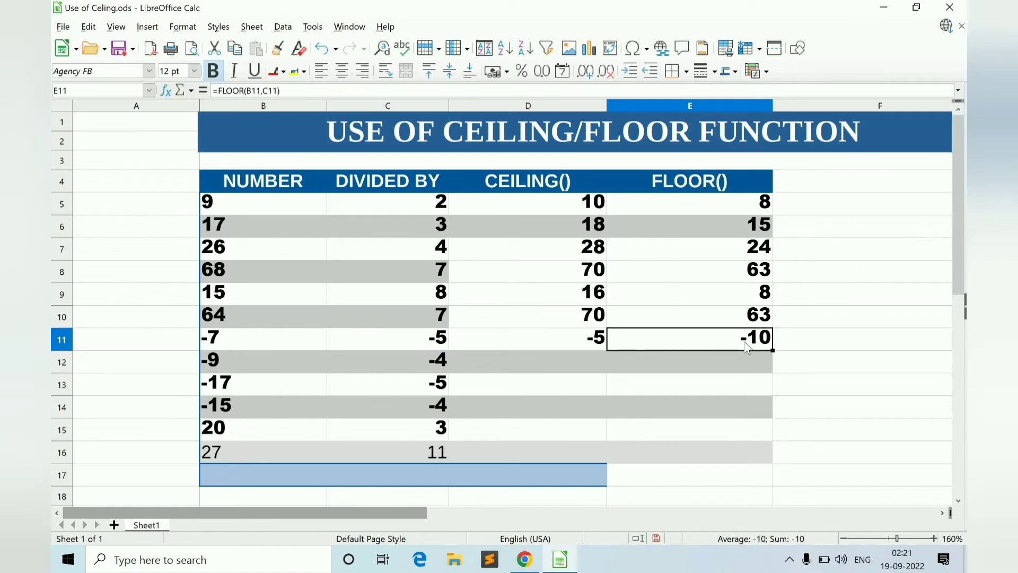
left_click(585, 346)
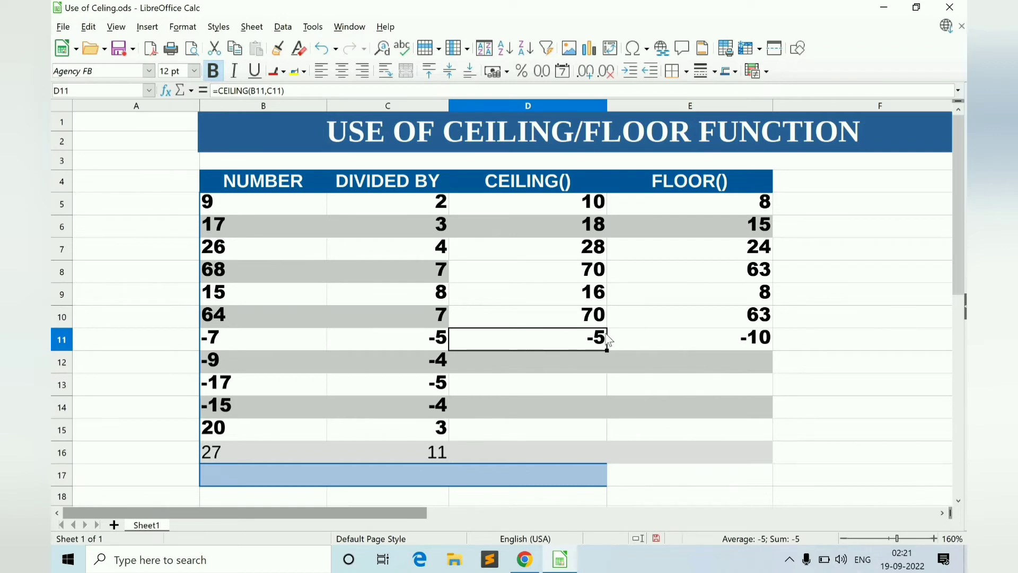
Enter the formula =CEILING(B12,C12) in cell D12 to round the row 12 number up to a multiple of its divisor.
left_click(565, 367)
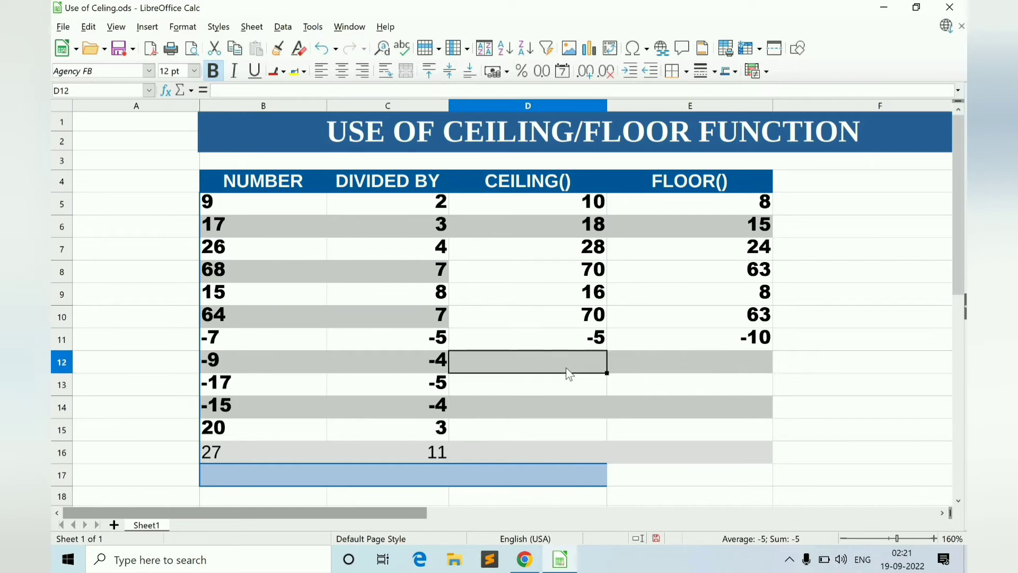
type("=")
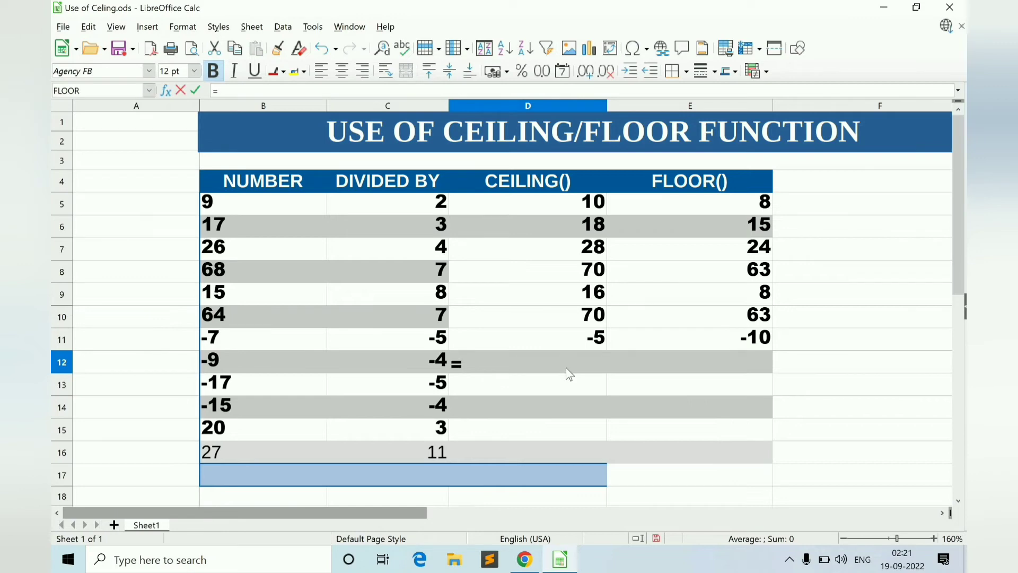
type("ceiling(")
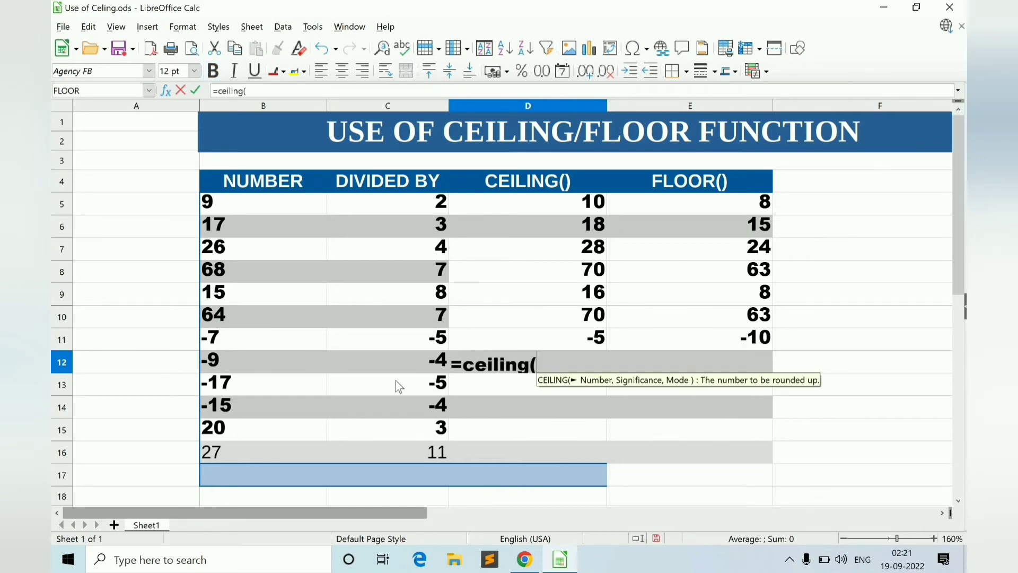
left_click(311, 353)
type(",")
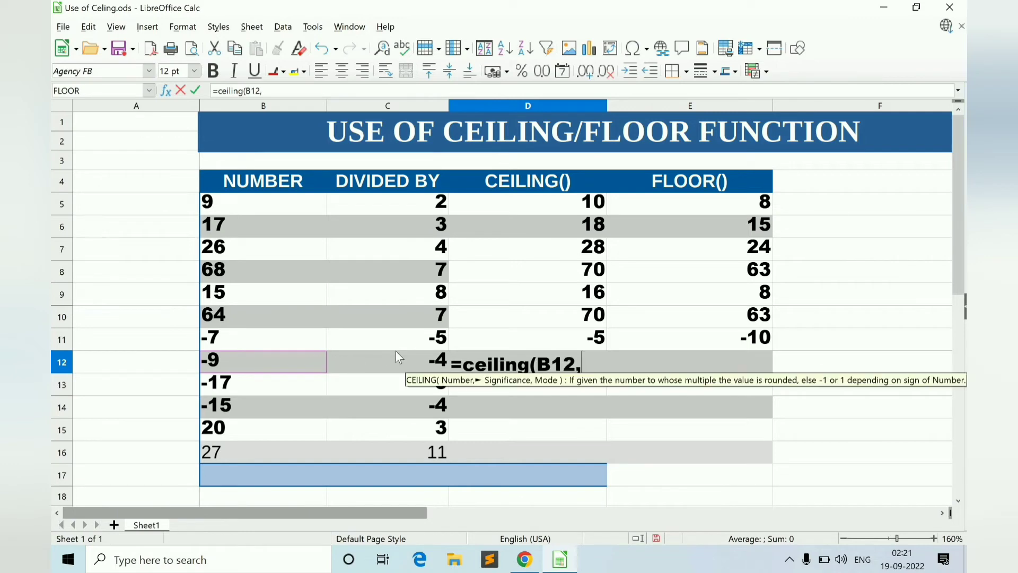
left_click(399, 364)
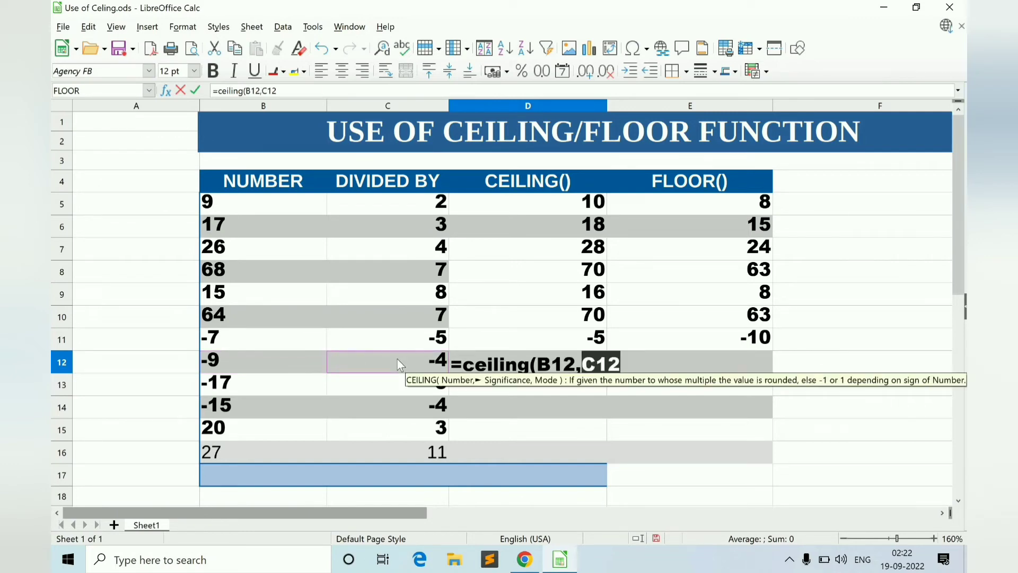
type(")")
key("Return")
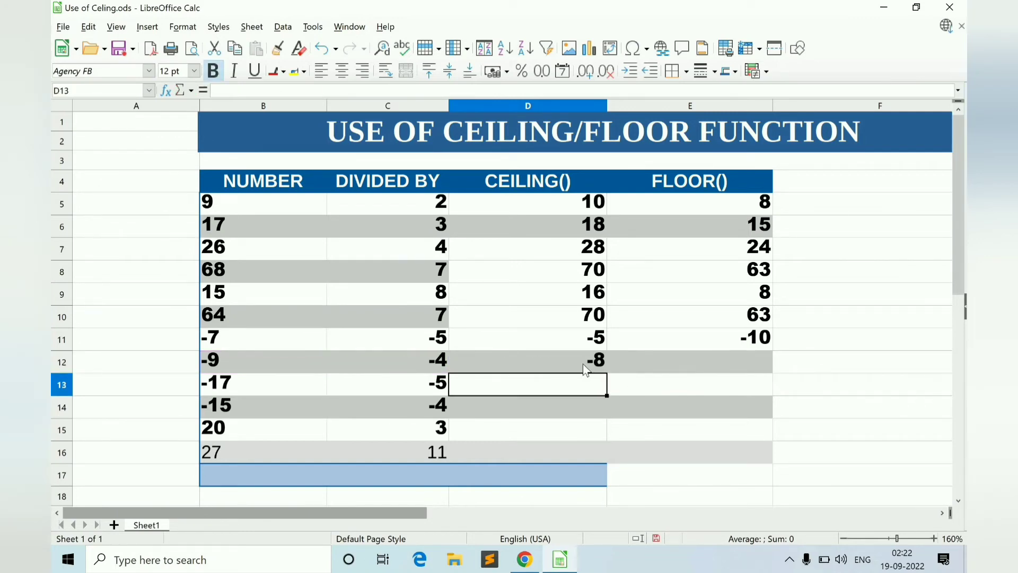
left_click(583, 365)
Enter the formula =FLOOR(B12,C12) in cell E12 to round the row 12 number down, and review the formula.
left_click(679, 364)
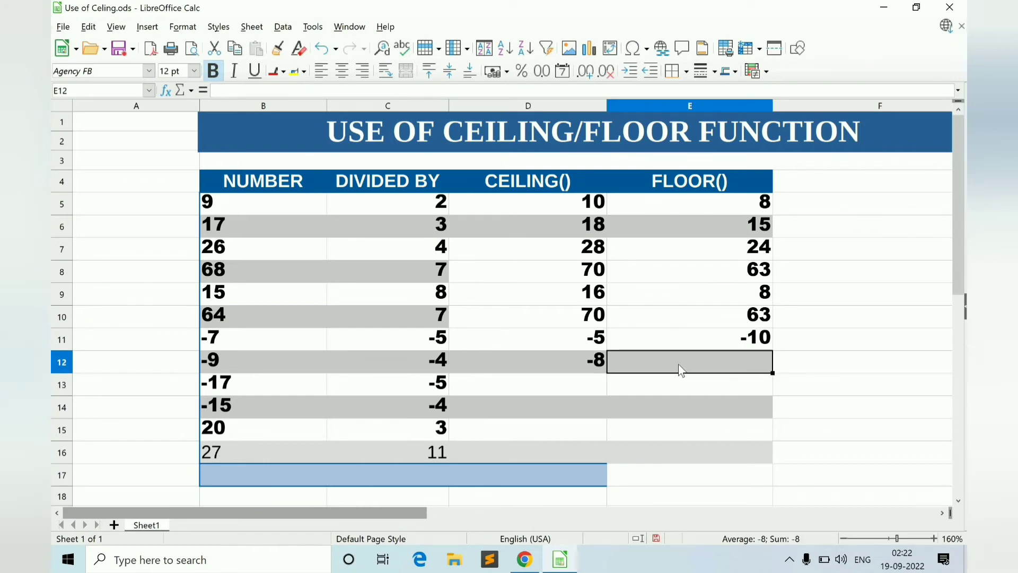
type("=flo")
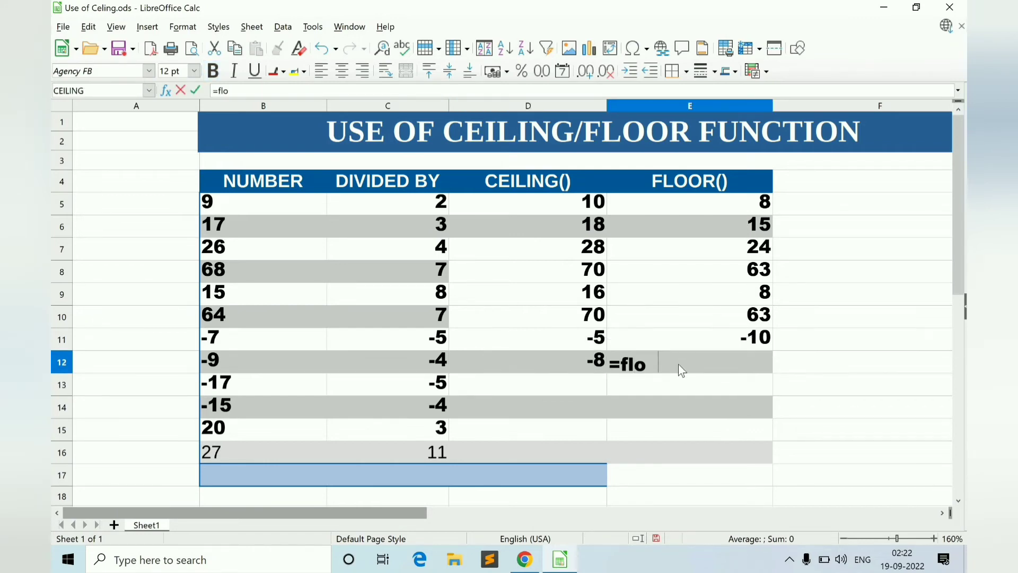
type("or(")
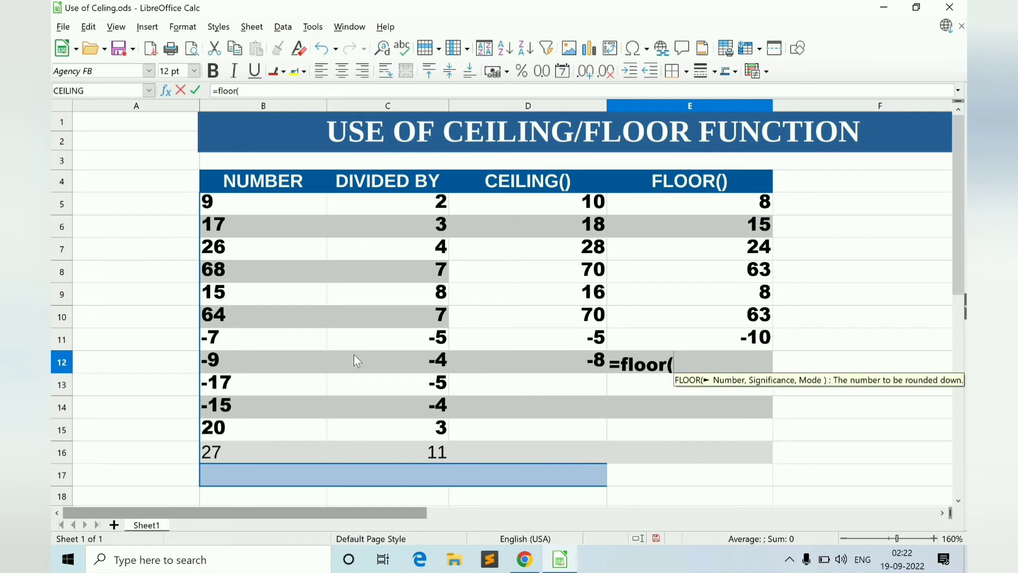
left_click(295, 360)
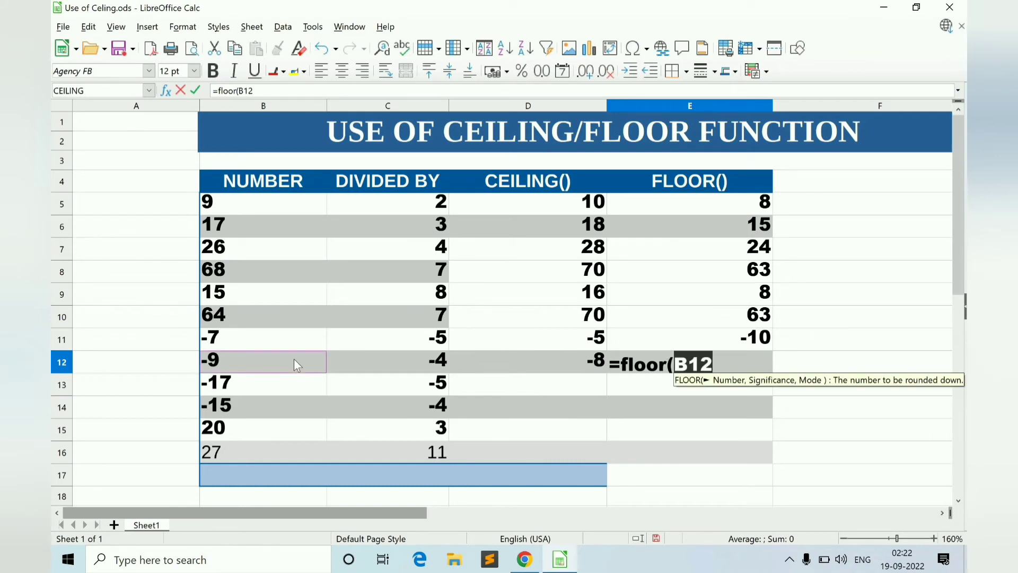
type(",")
left_click(425, 363)
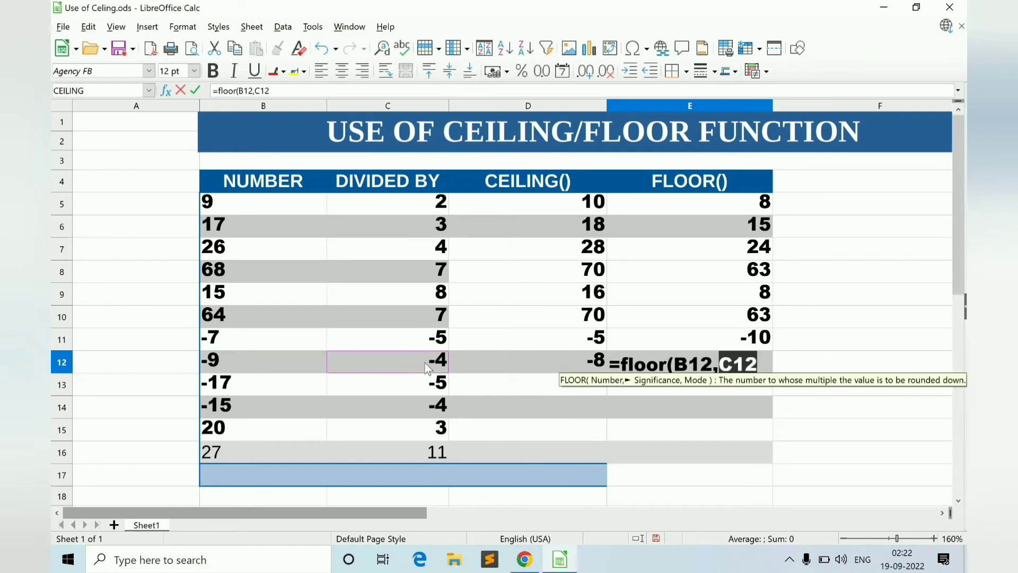
type(")")
key("Return")
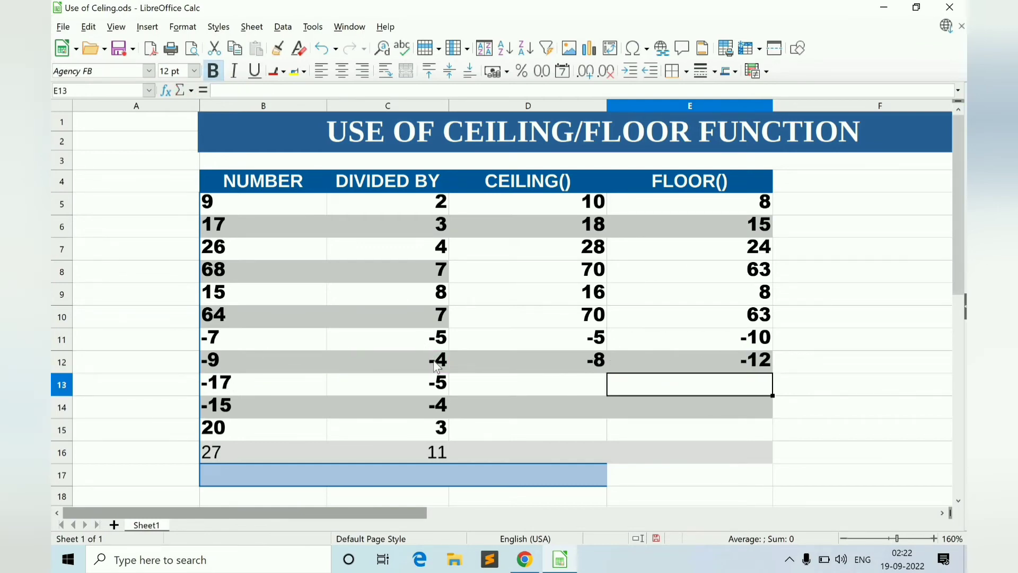
left_click(671, 365)
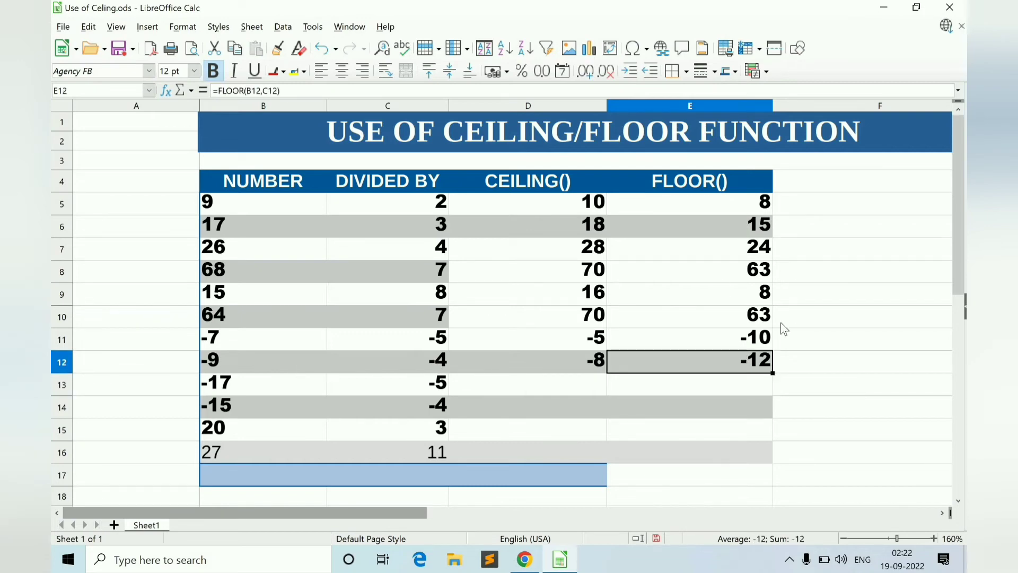
Enter the formula =CEILING(B13,C13) in cell D13 to round the row 13 number up to a multiple of its divisor.
left_click(548, 395)
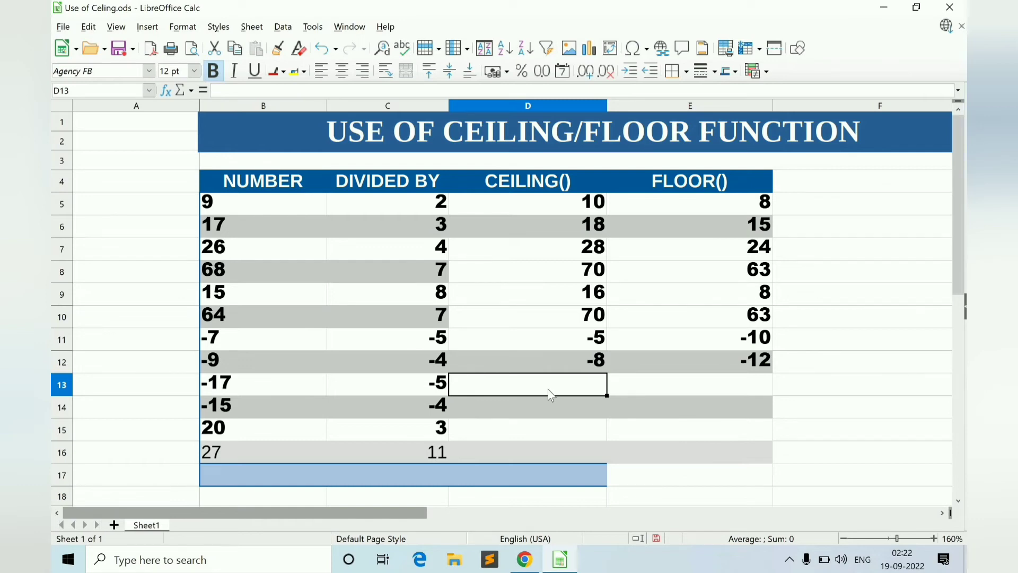
type("=cei")
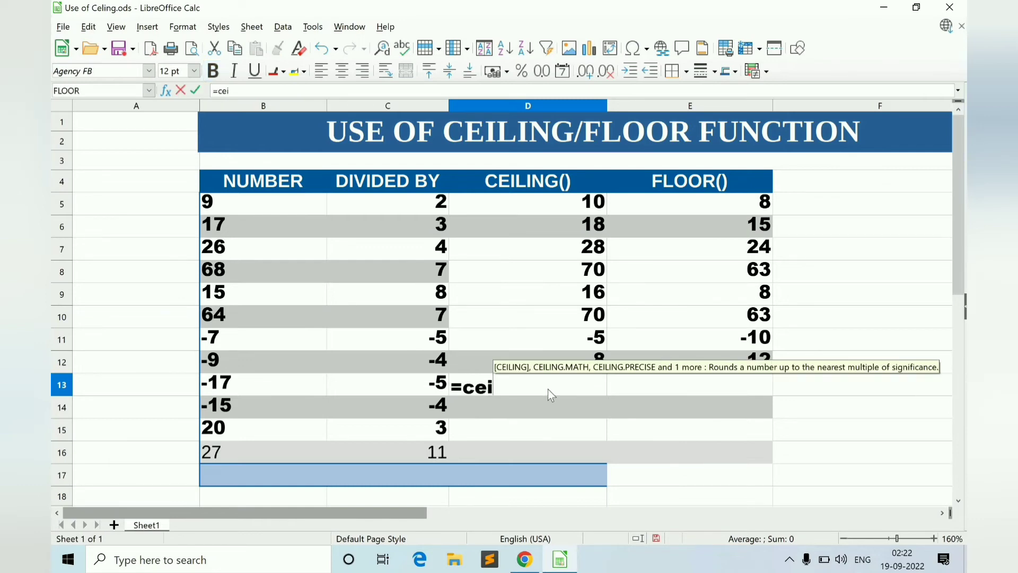
type("ling")
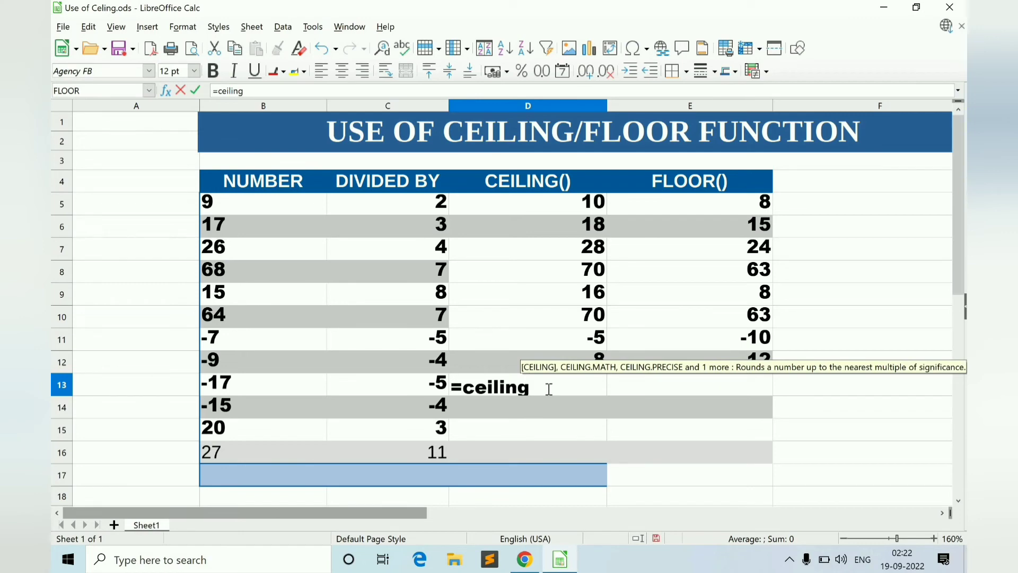
type("(")
left_click(243, 383)
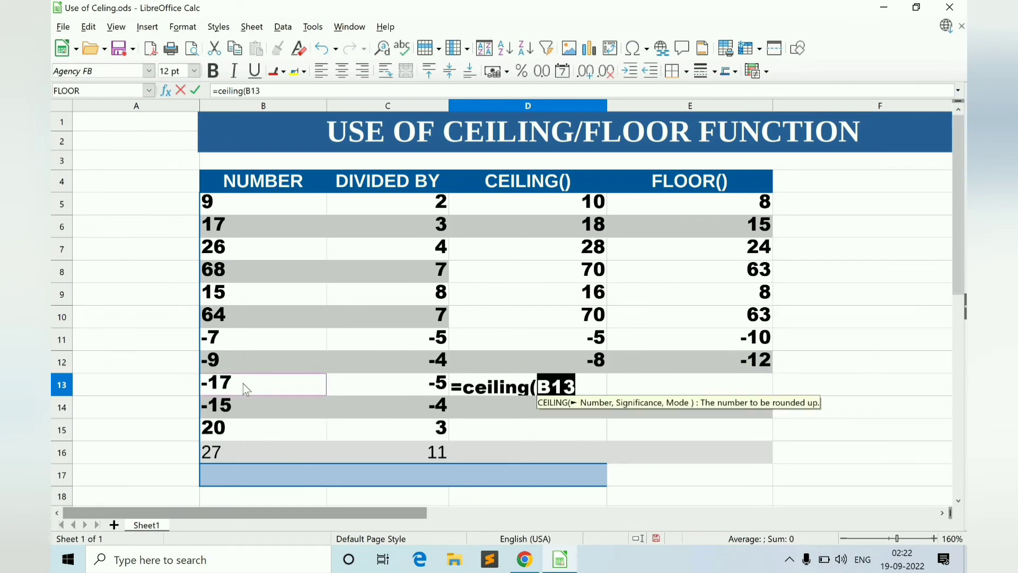
type(",")
left_click(362, 383)
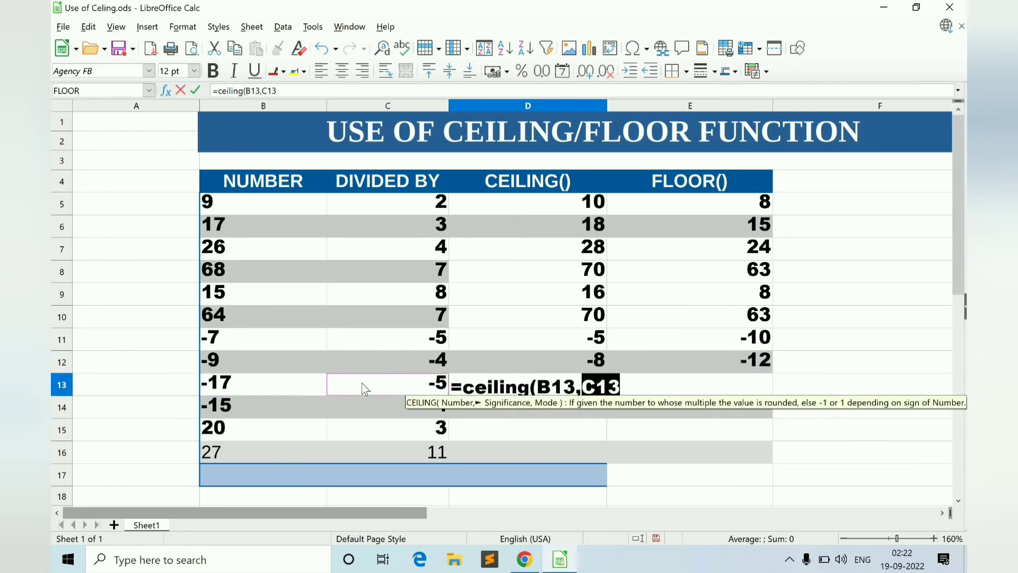
type(")")
key("Return")
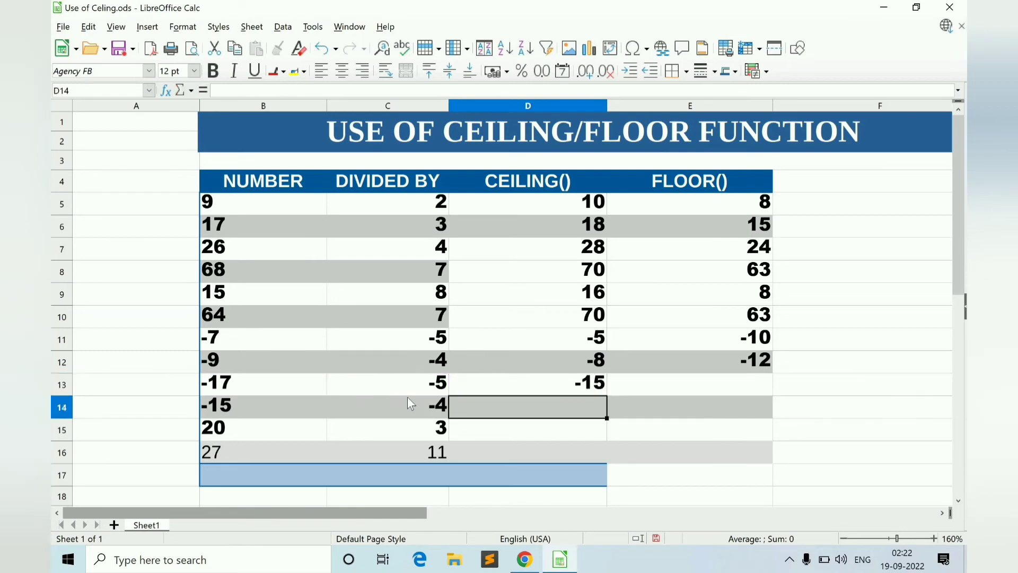
Enter the formula =FLOOR(B13,C13) in cell E13 to round the row 13 number down to a multiple of its divisor.
left_click(729, 389)
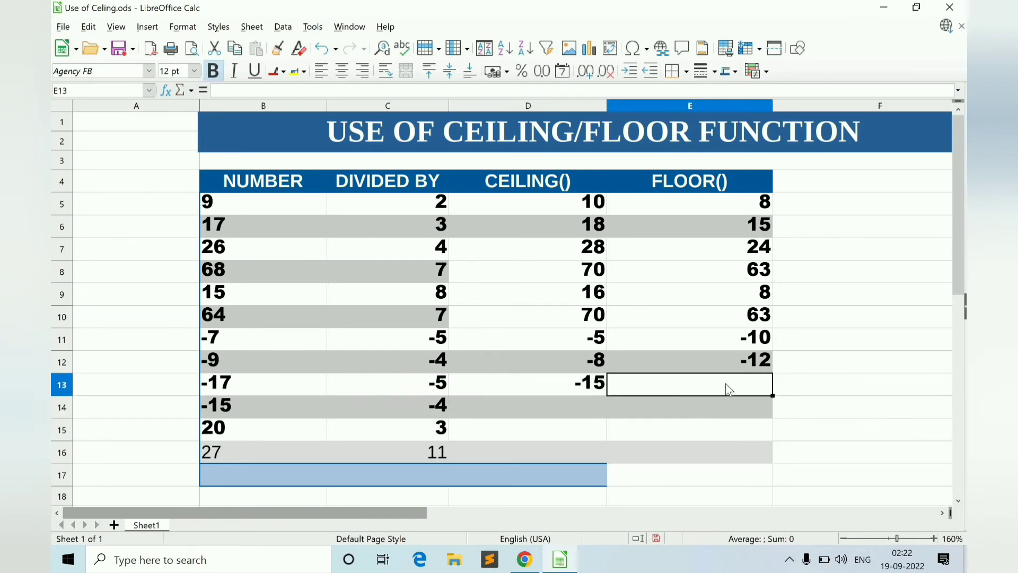
type("=floo")
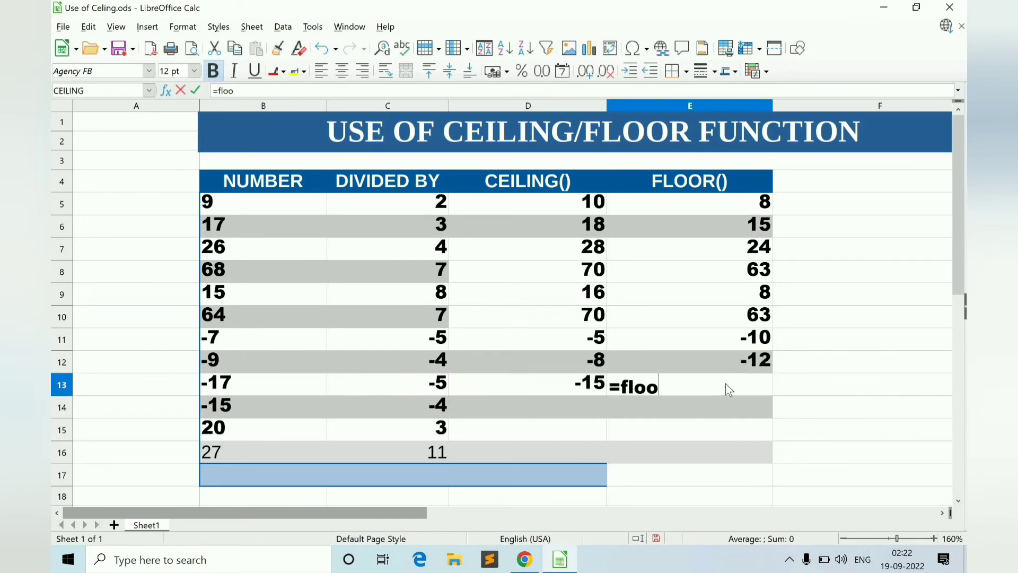
type("r(")
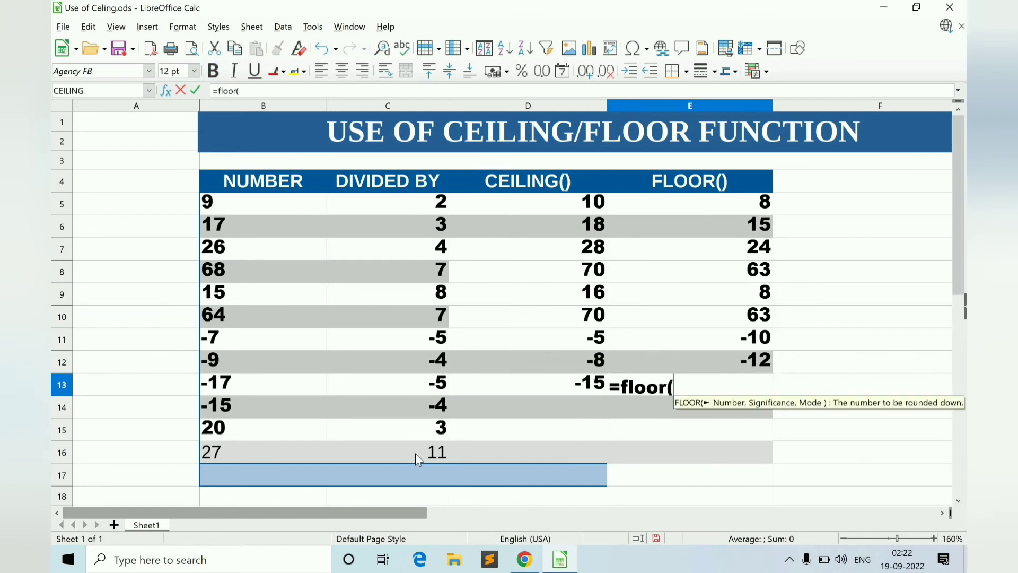
left_click(300, 384)
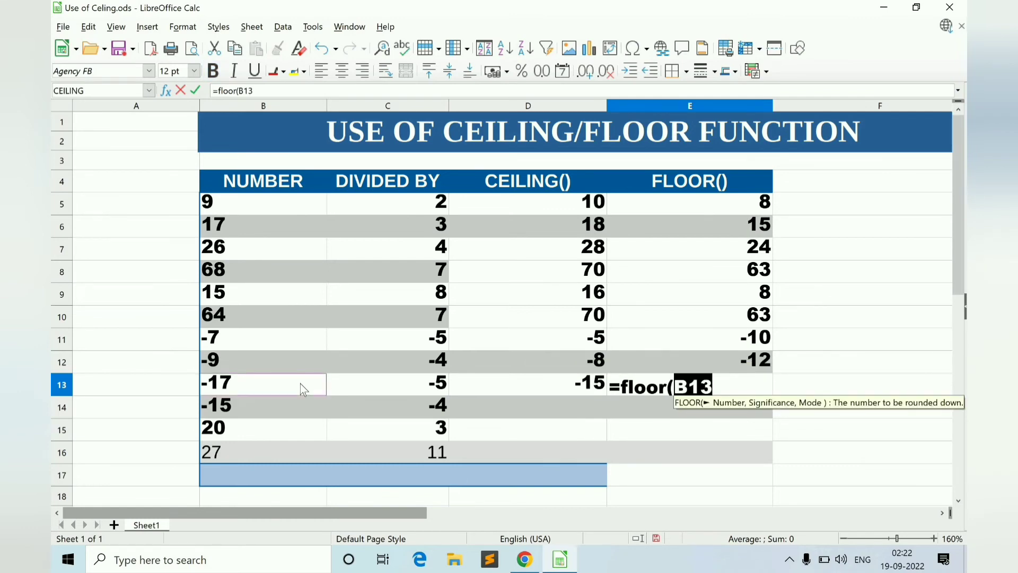
type(",")
left_click(396, 386)
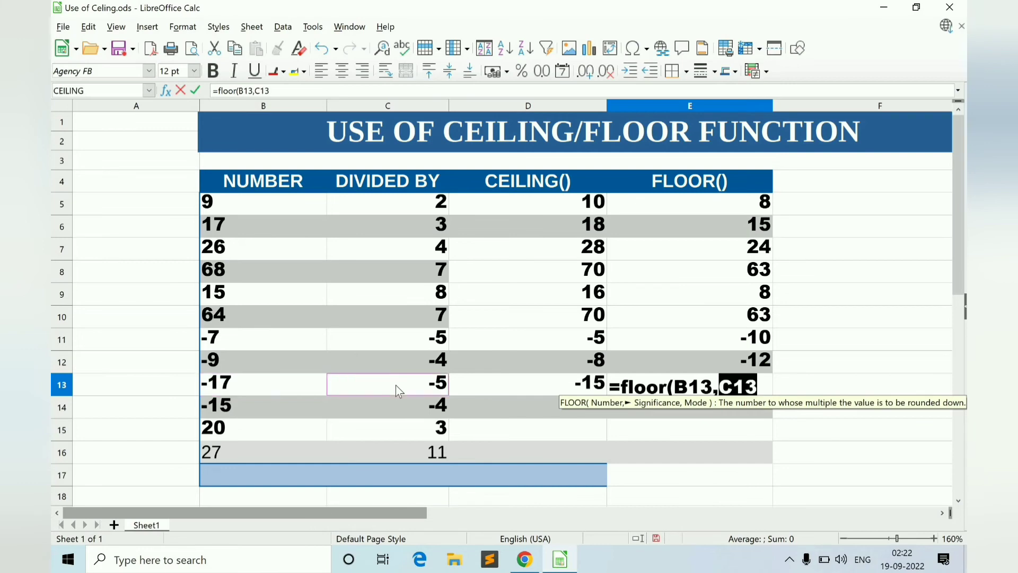
type(")")
key("Return")
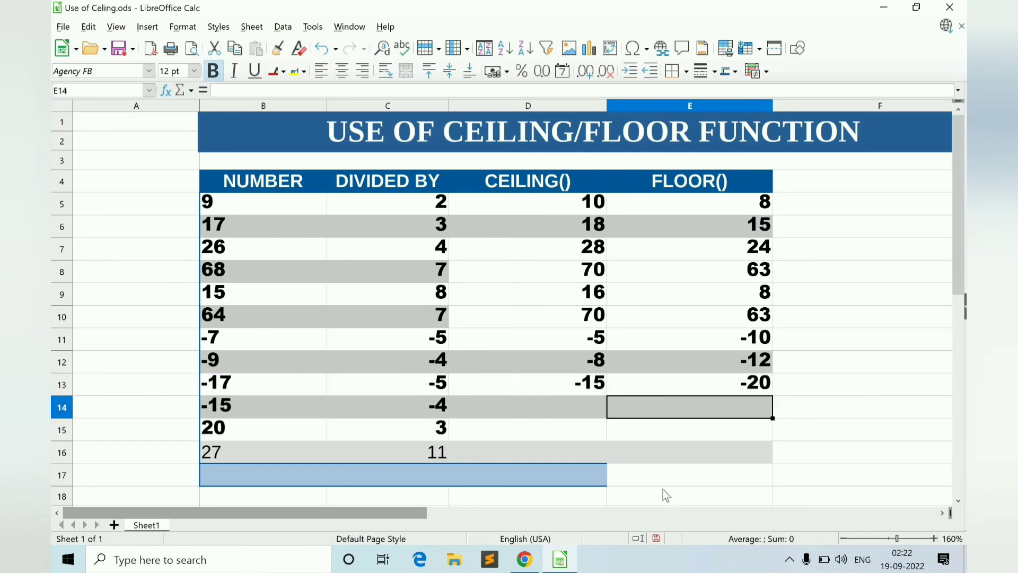
Fill the CEILING formula from cell D13 down through cell D16.
left_click(556, 390)
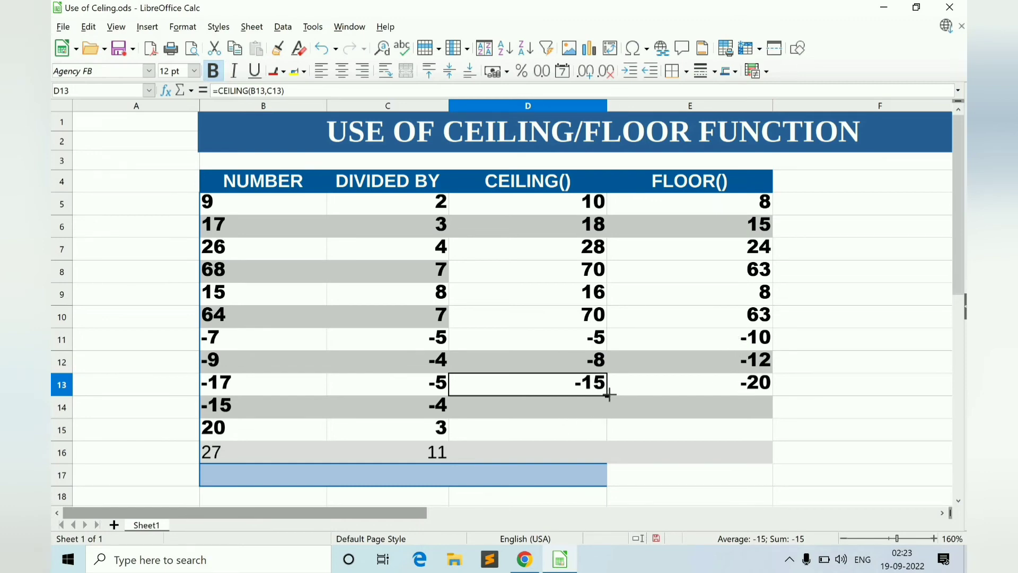
left_click_drag(610, 427, 610, 407)
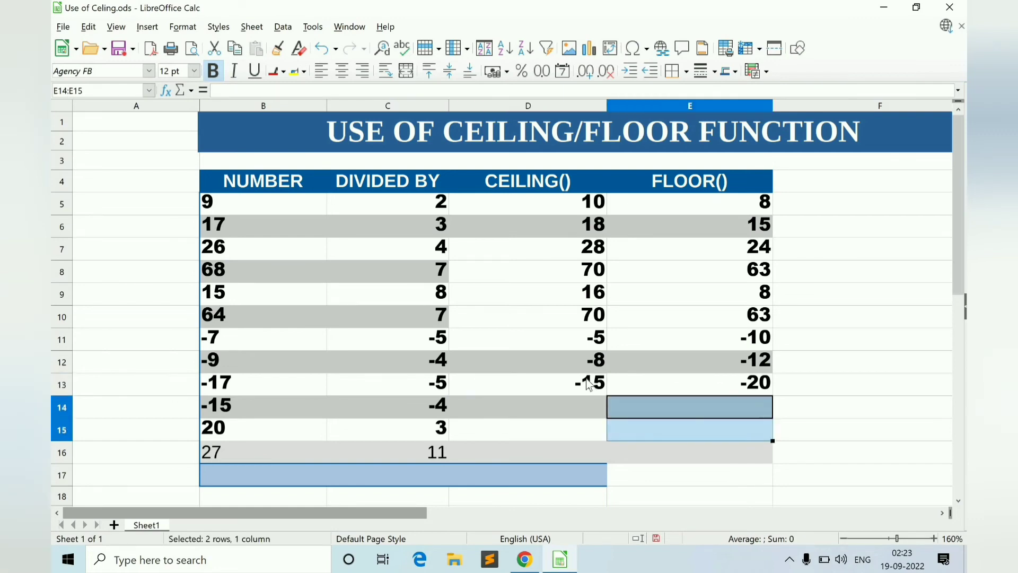
left_click(606, 394)
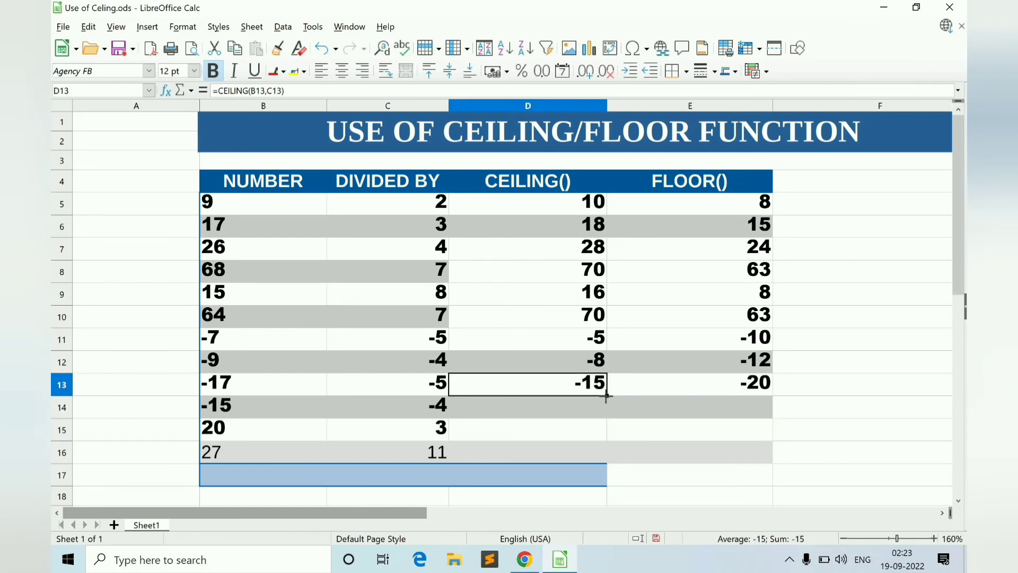
left_click_drag(606, 395, 600, 460)
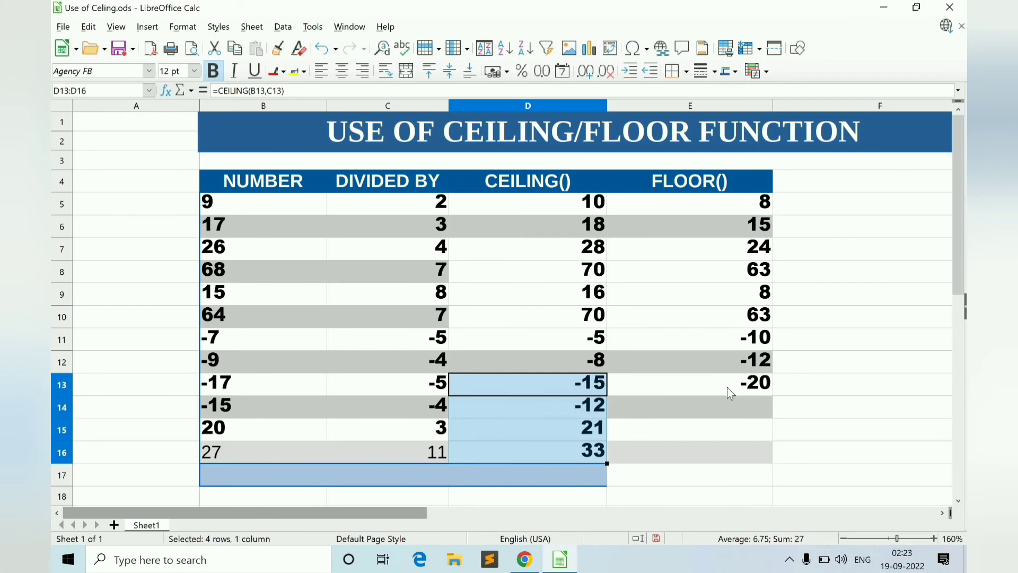
Fill the FLOOR formula from cell E13 down through cell E16, and review the formula in cell E15.
left_click(761, 392)
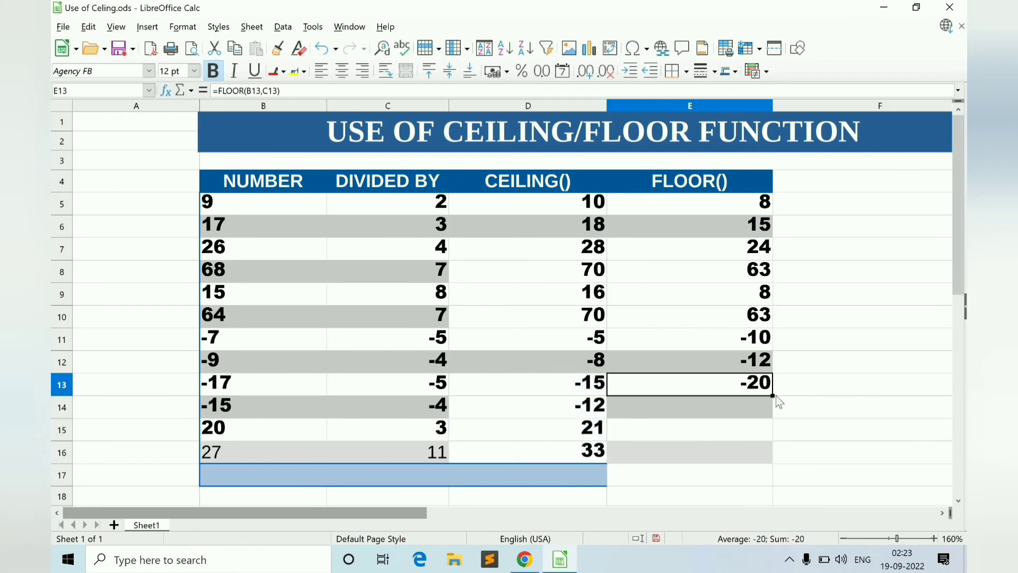
left_click(776, 394)
left_click(641, 392)
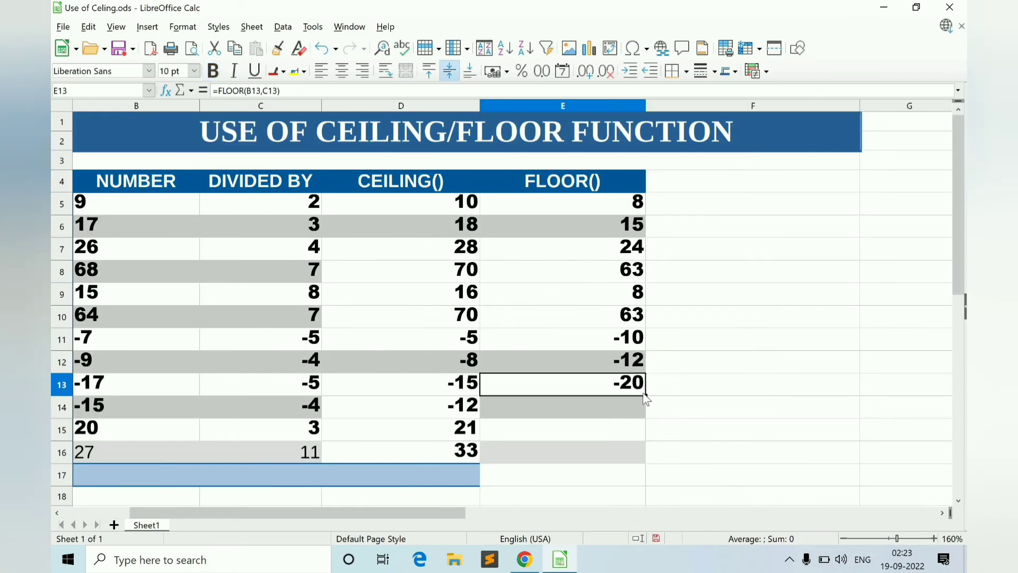
left_click_drag(645, 395, 640, 460)
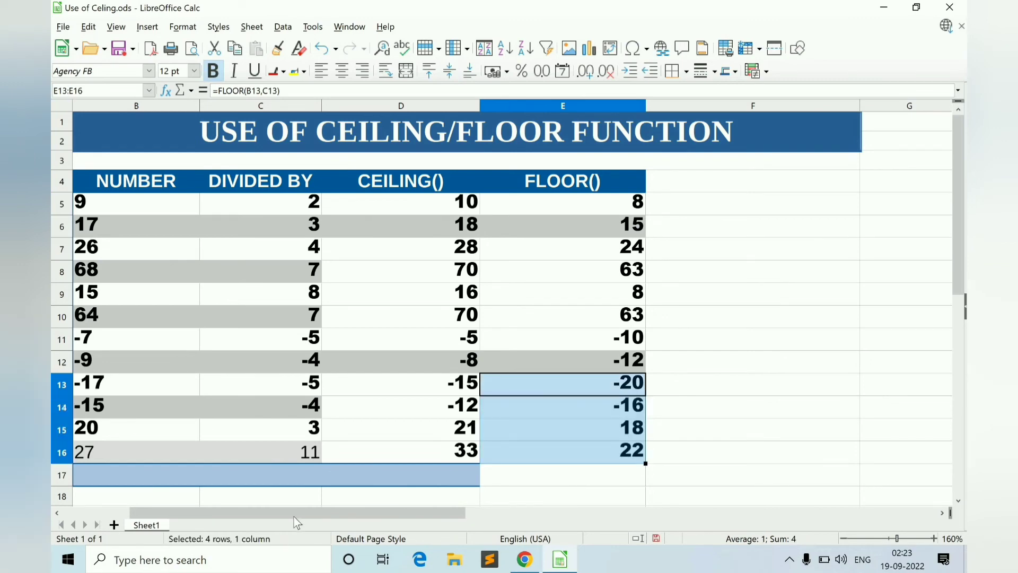
left_click_drag(286, 515, 232, 511)
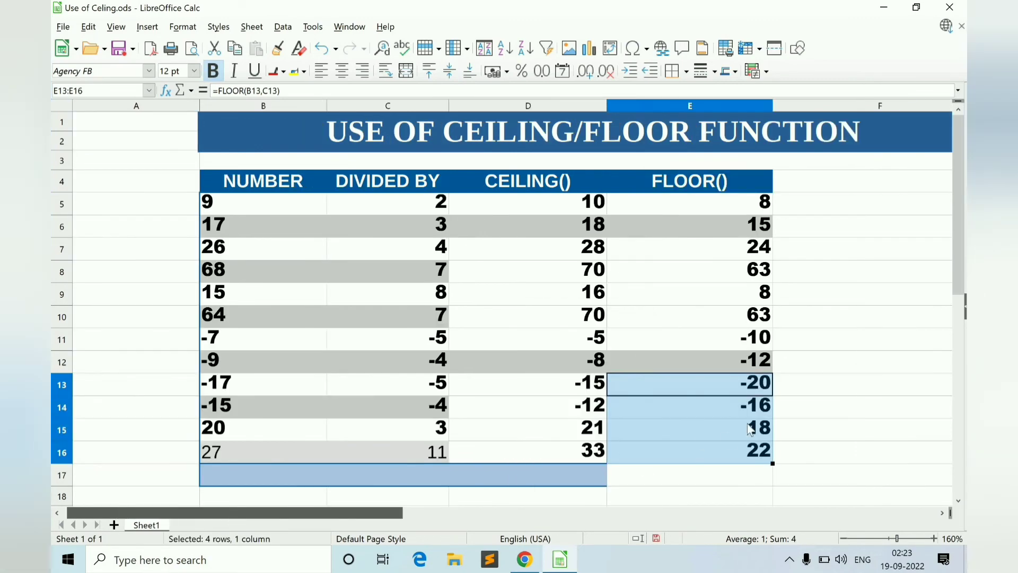
left_click(749, 428)
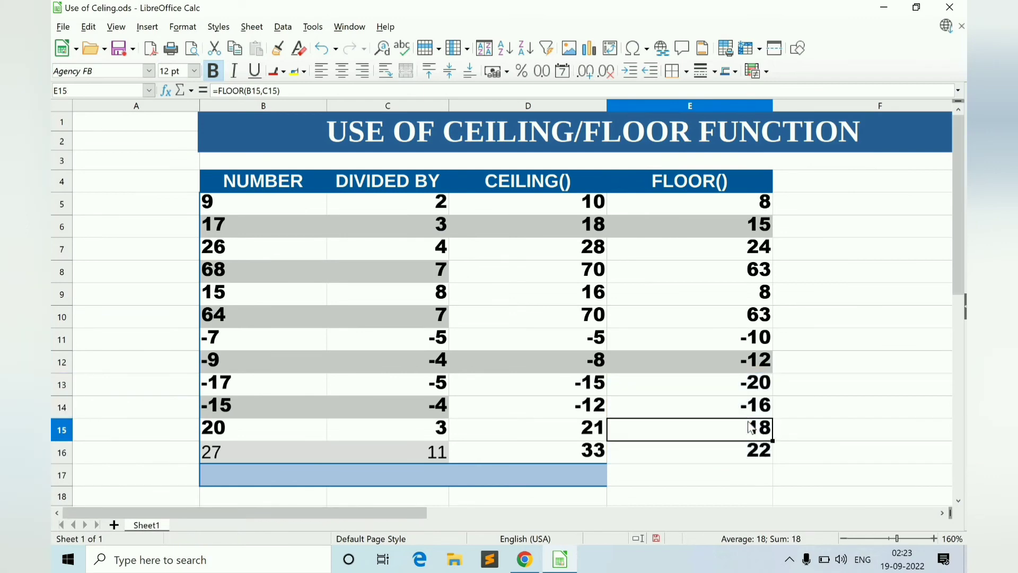